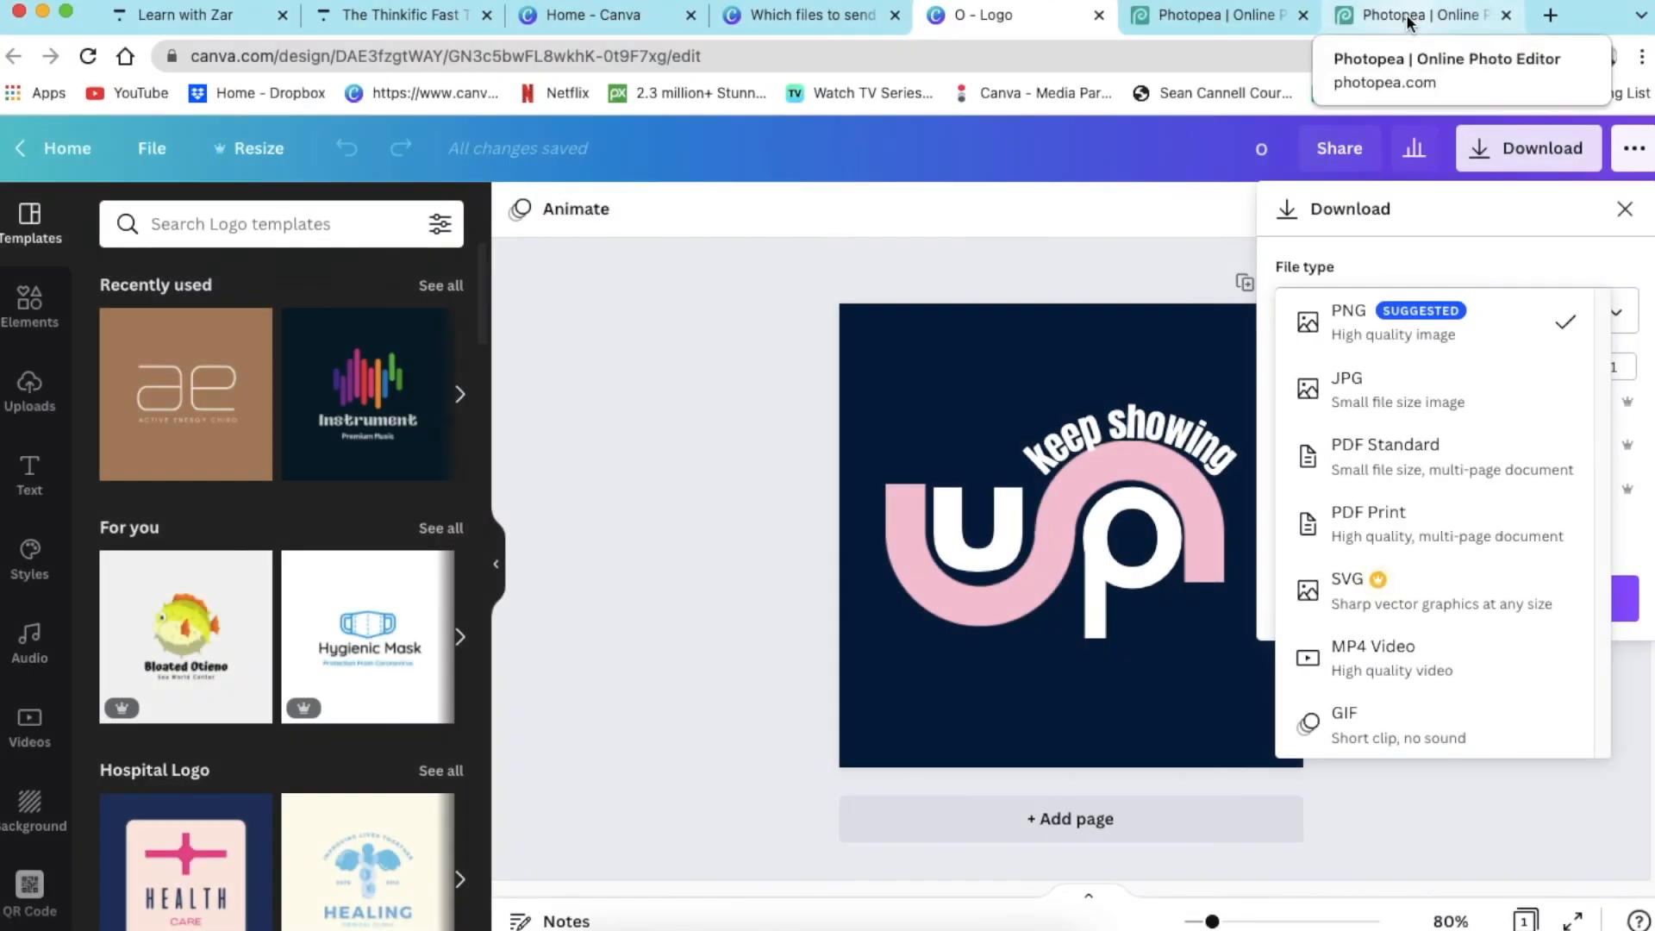
- Switch to Photopea and look through the export formats available for the office wall logo mockup
{"action": "left_click", "coordinate": [1418, 14]}
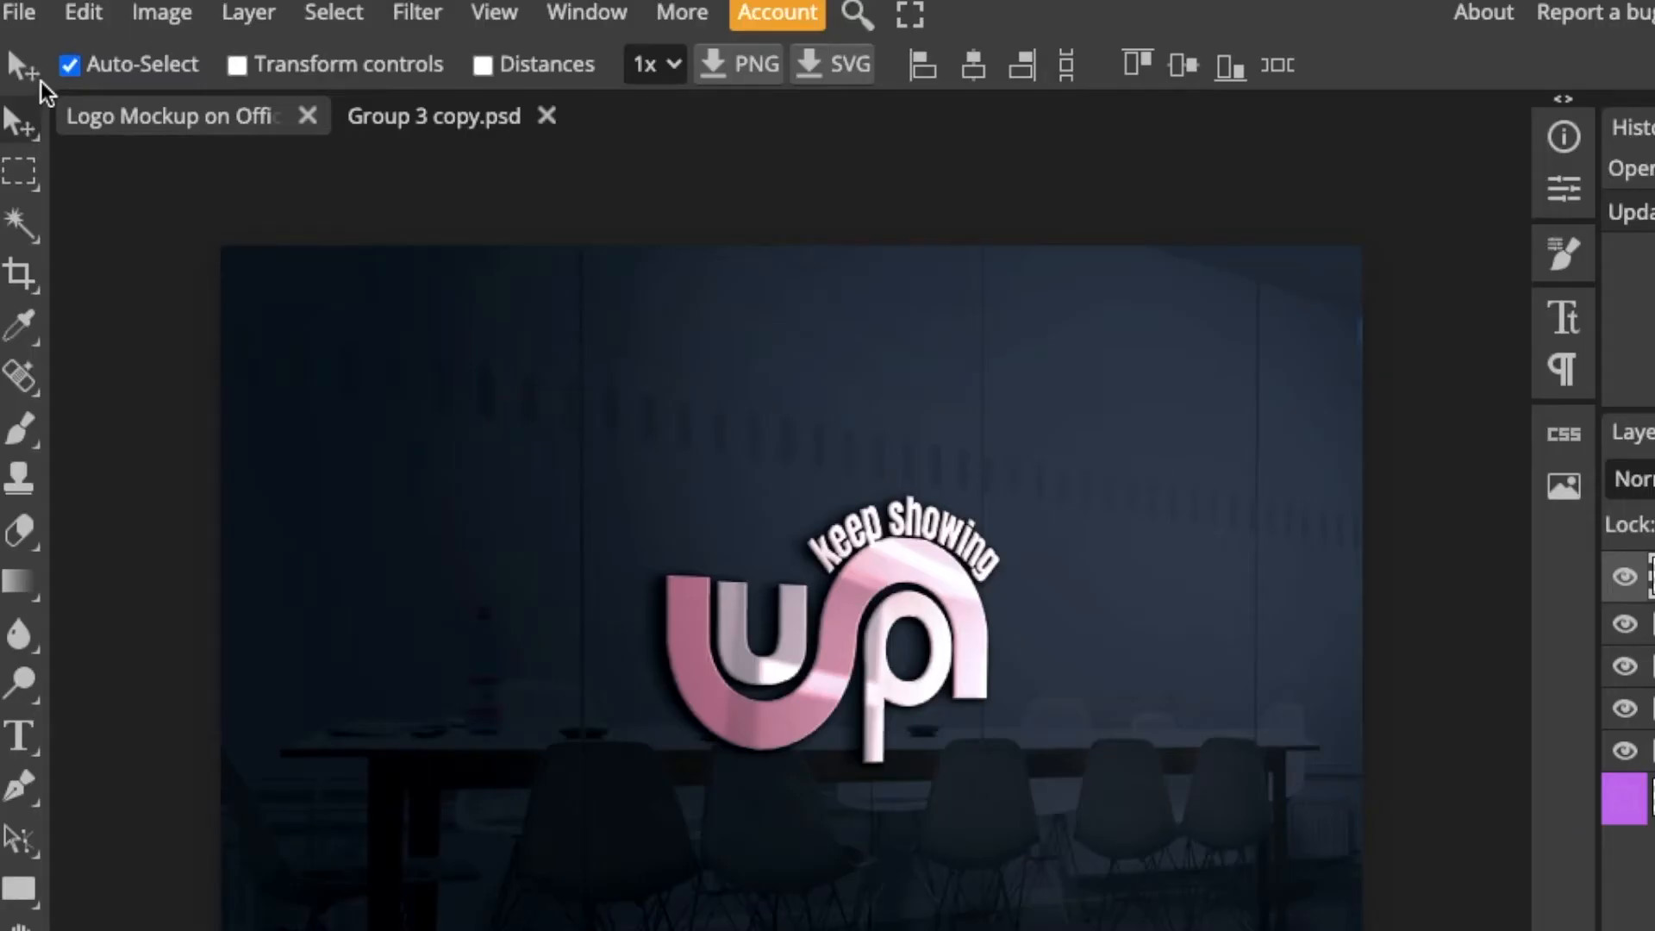
{"action": "left_click", "coordinate": [30, 16]}
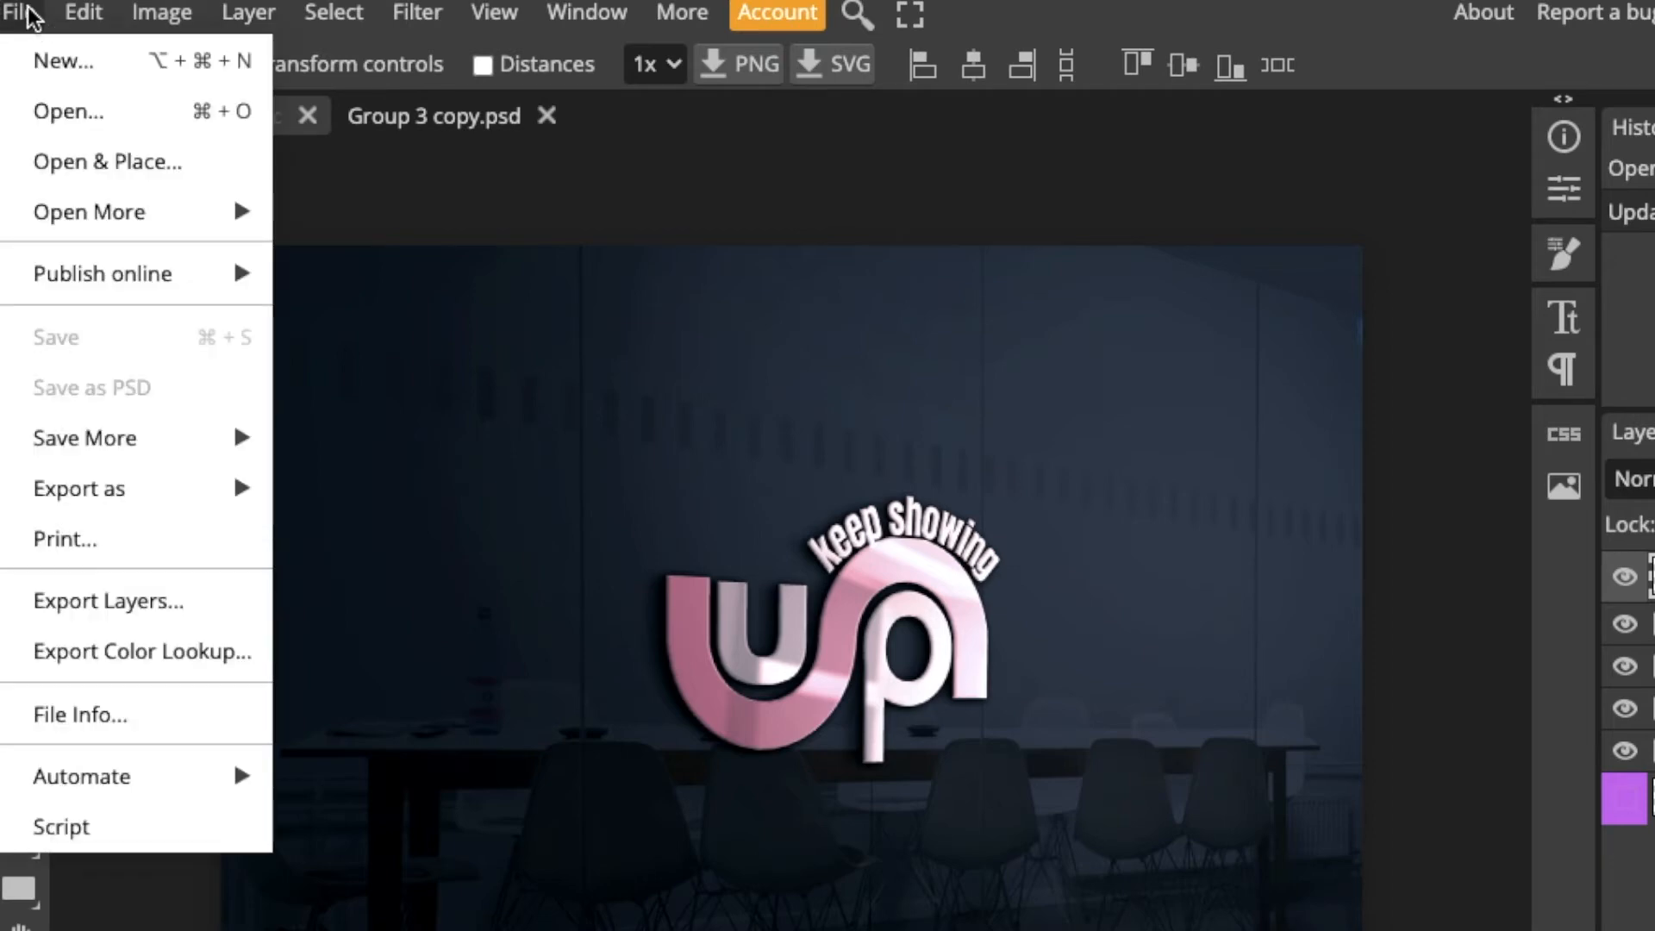
{"action": "mouse_move", "coordinate": [147, 498]}
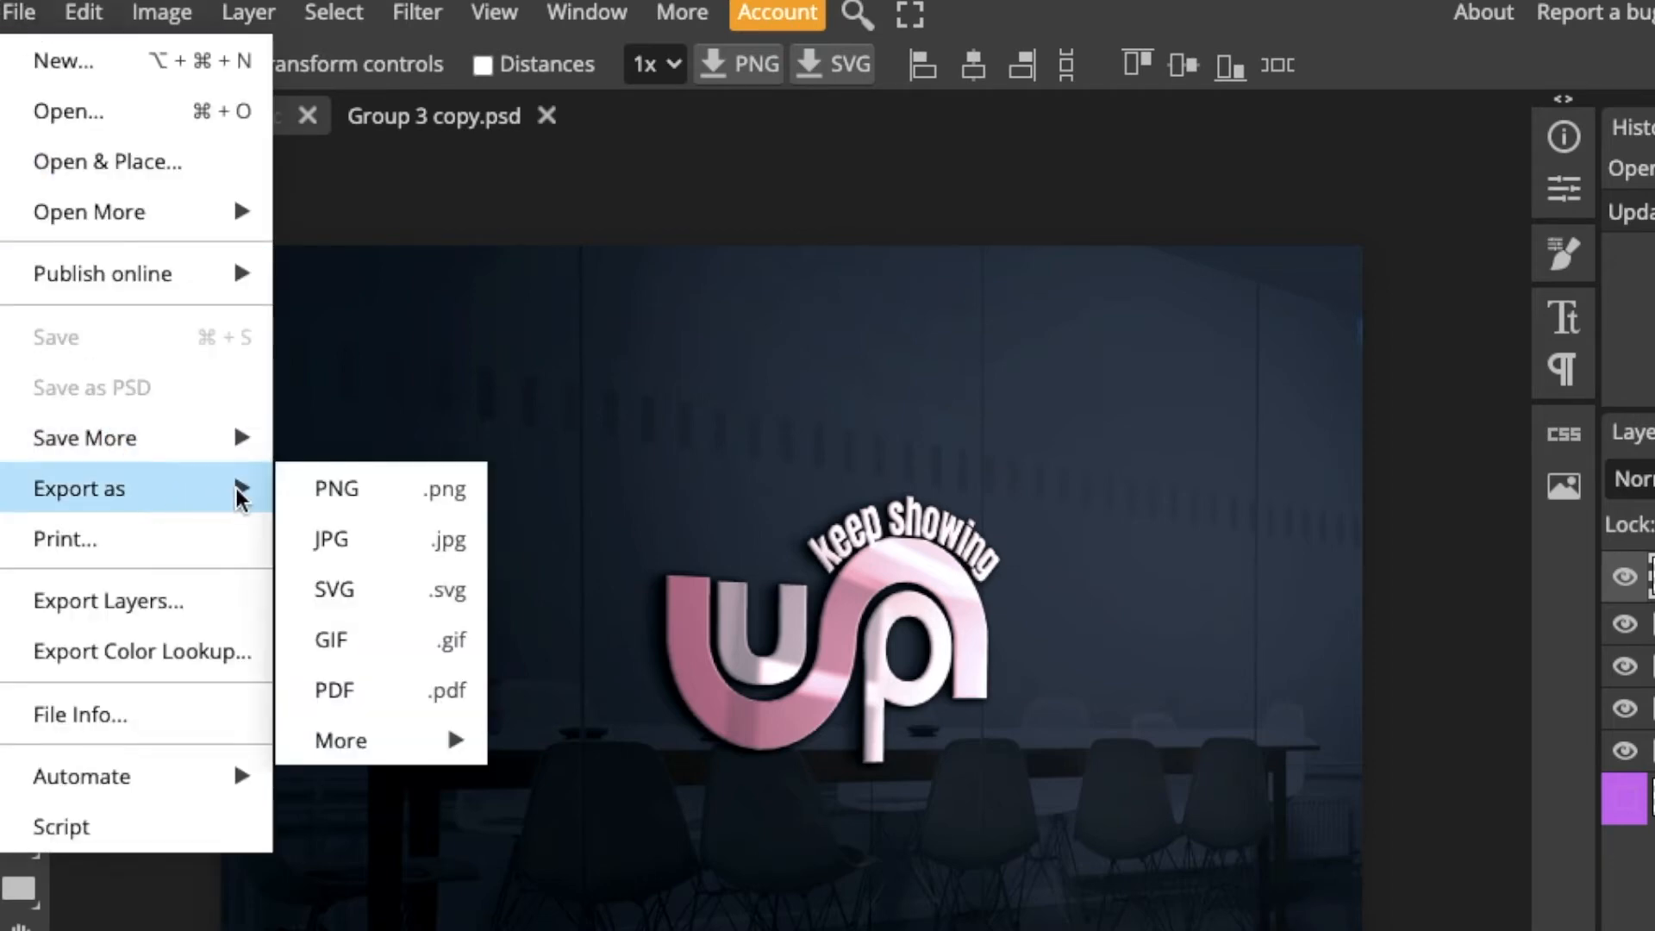
{"action": "mouse_move", "coordinate": [392, 746]}
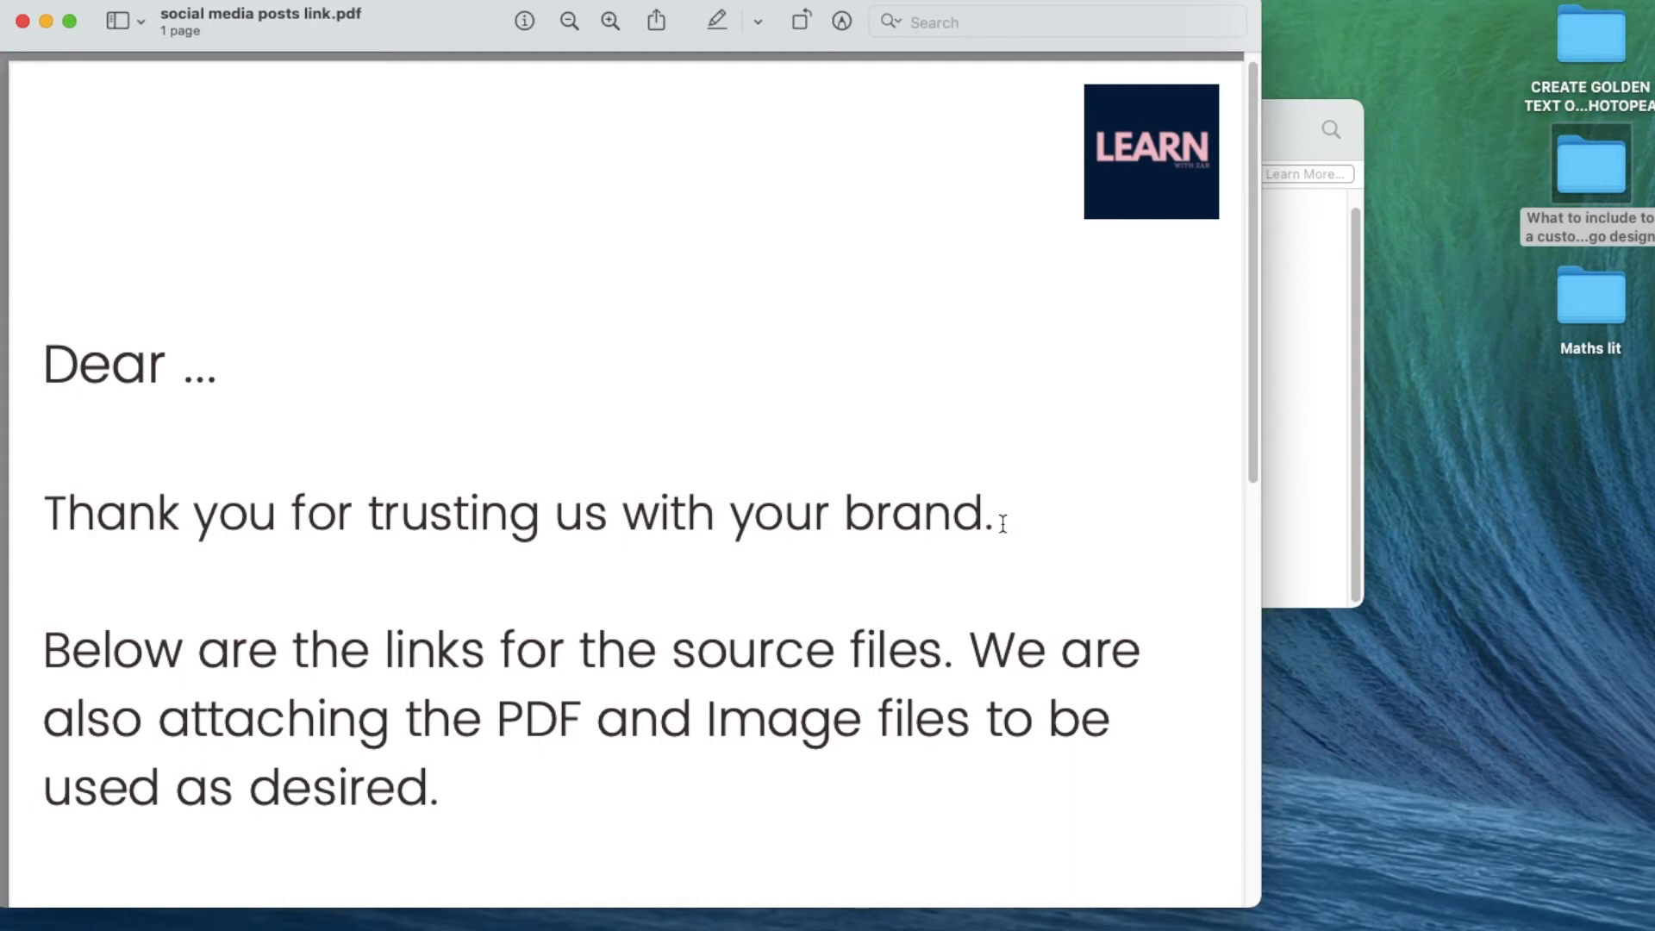
- Read the client letter in social media posts link.pdf down to the Logo design link
{"action": "scroll", "coordinate": [1002, 523], "scroll_direction": "up", "scroll_amount": 1}
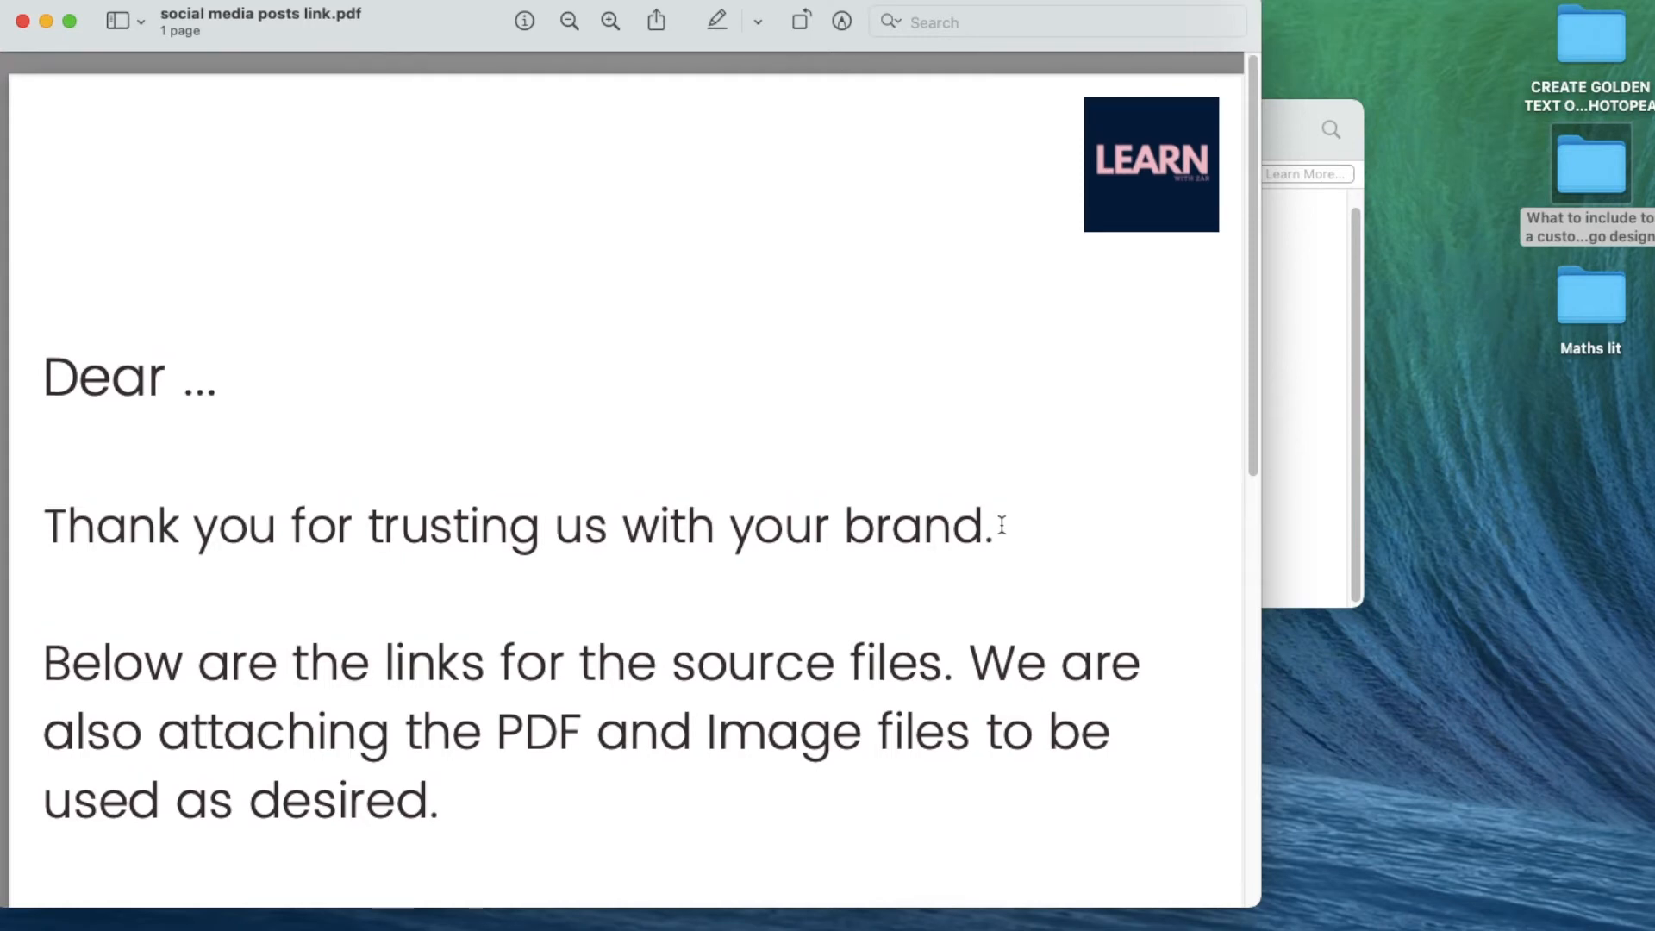
{"action": "scroll", "coordinate": [1000, 523], "scroll_direction": "down", "scroll_amount": 3}
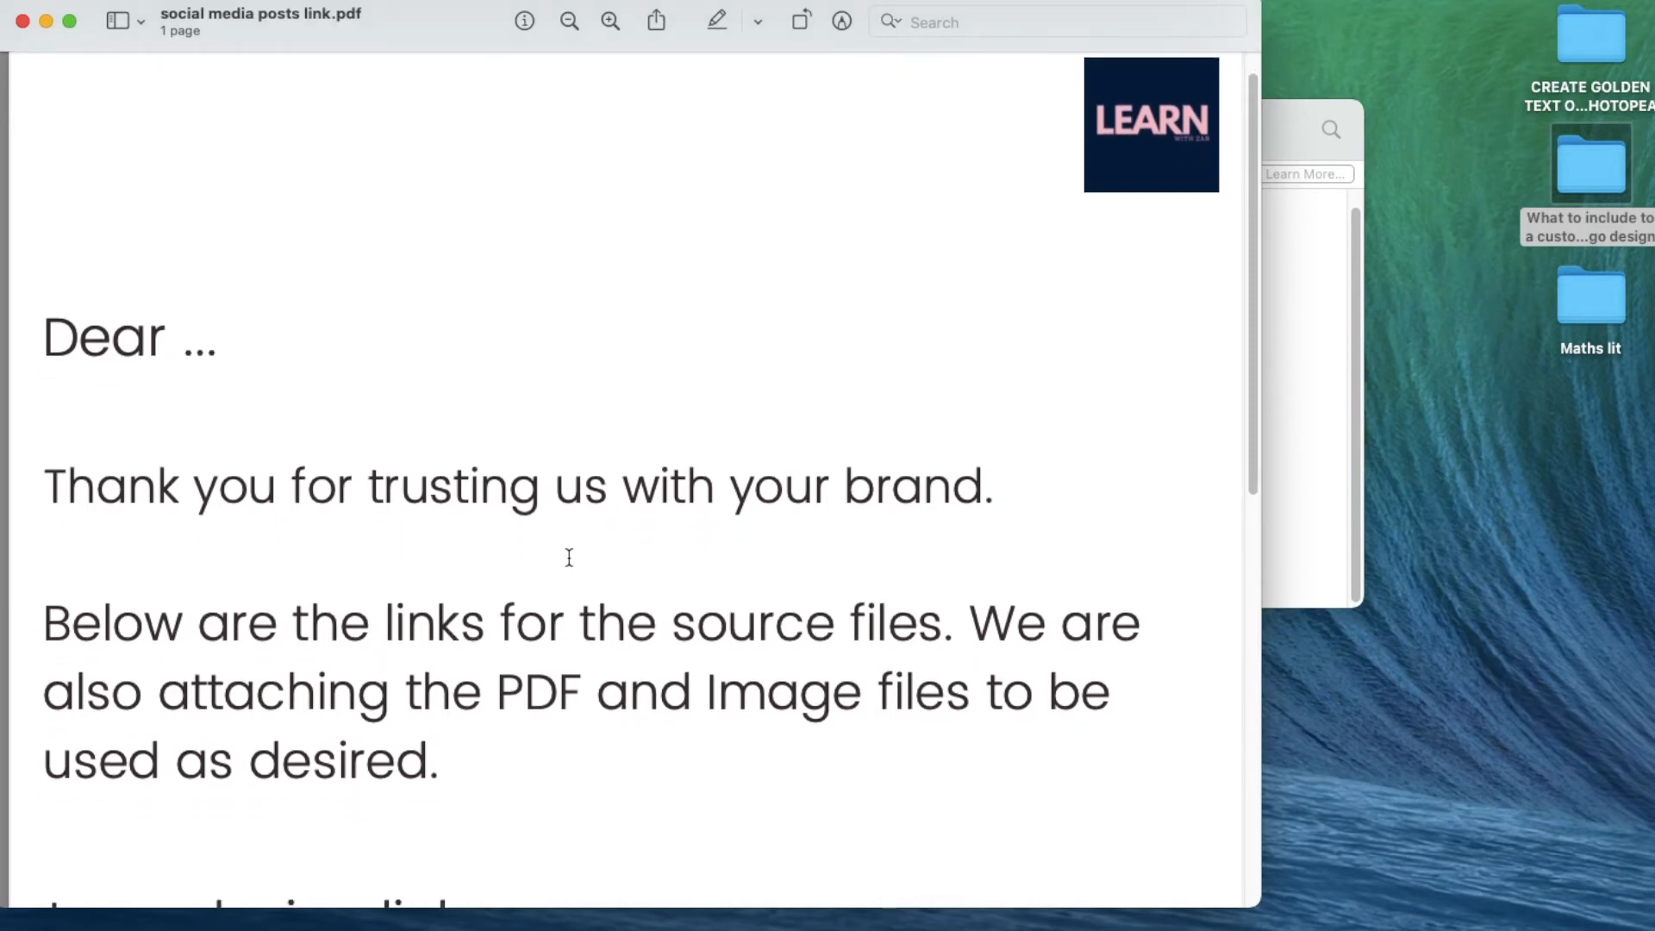
{"action": "scroll", "coordinate": [572, 558], "scroll_direction": "down", "scroll_amount": 2}
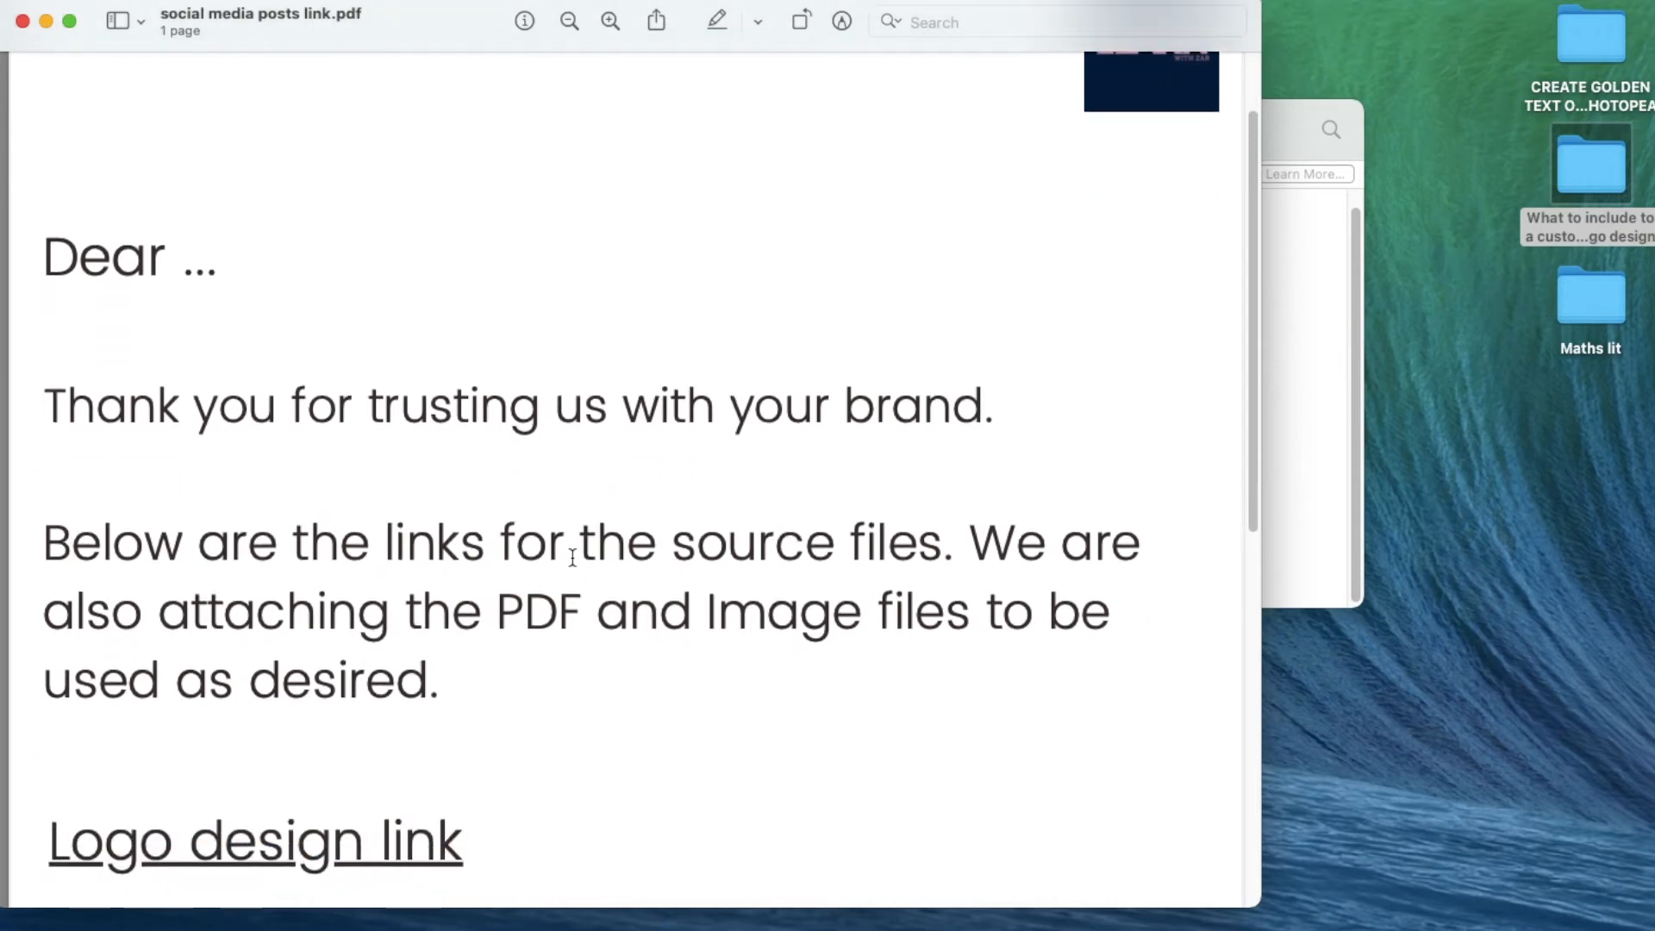
{"action": "scroll", "coordinate": [573, 558], "scroll_direction": "down", "scroll_amount": 1}
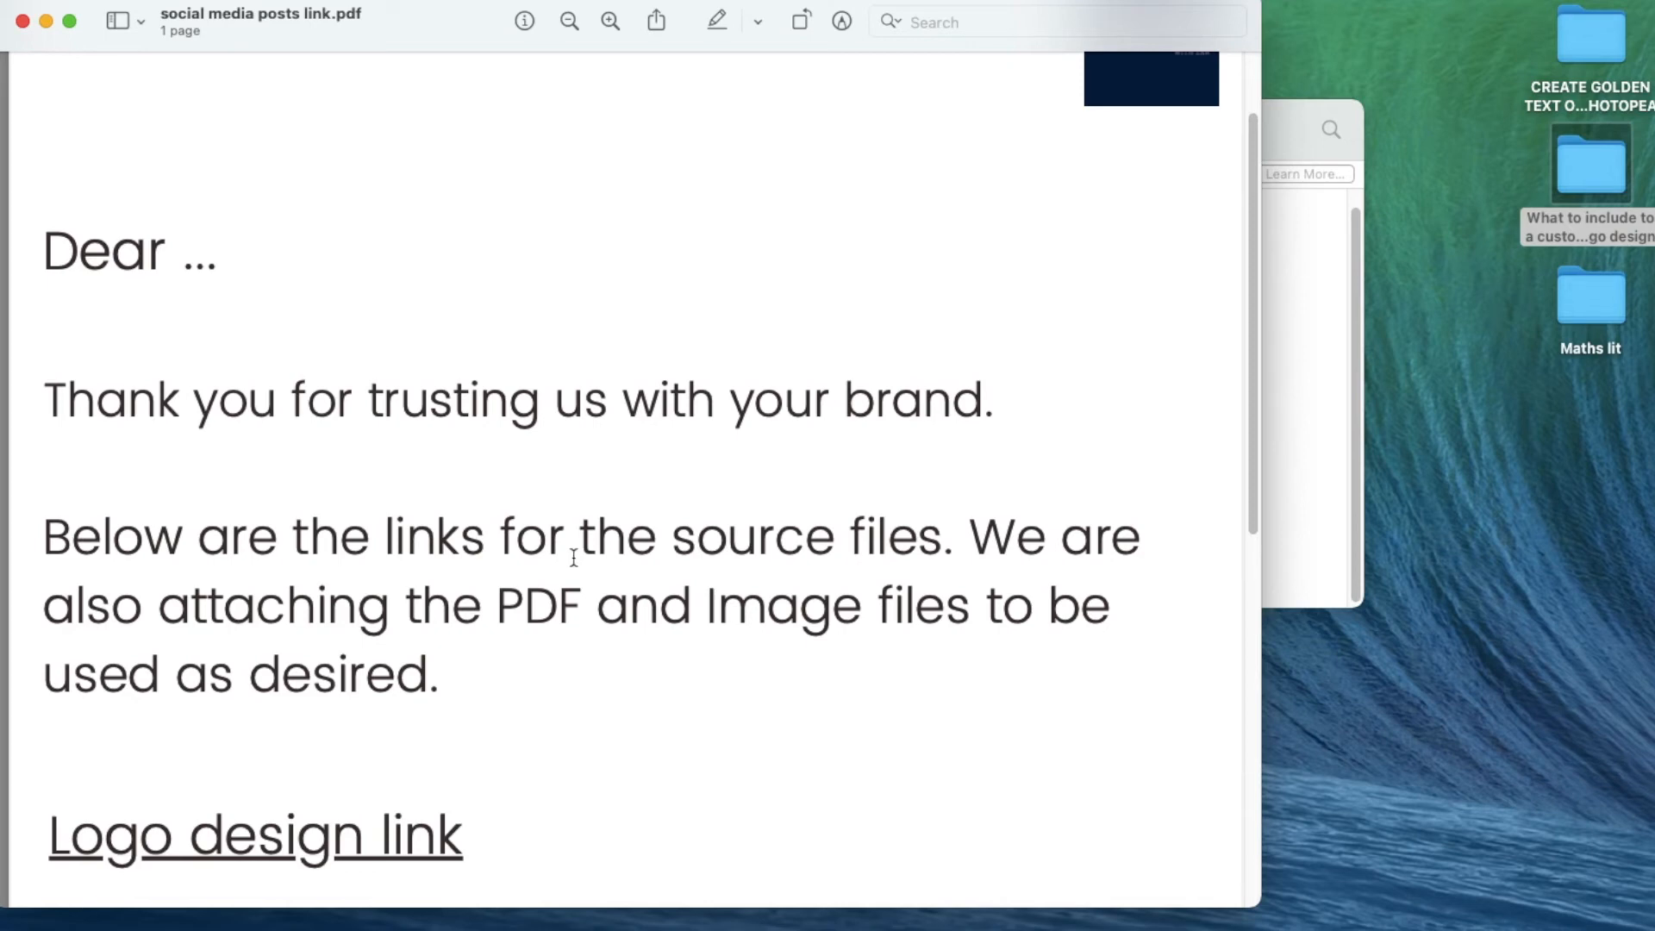
{"action": "scroll", "coordinate": [573, 558], "scroll_direction": "down", "scroll_amount": 5}
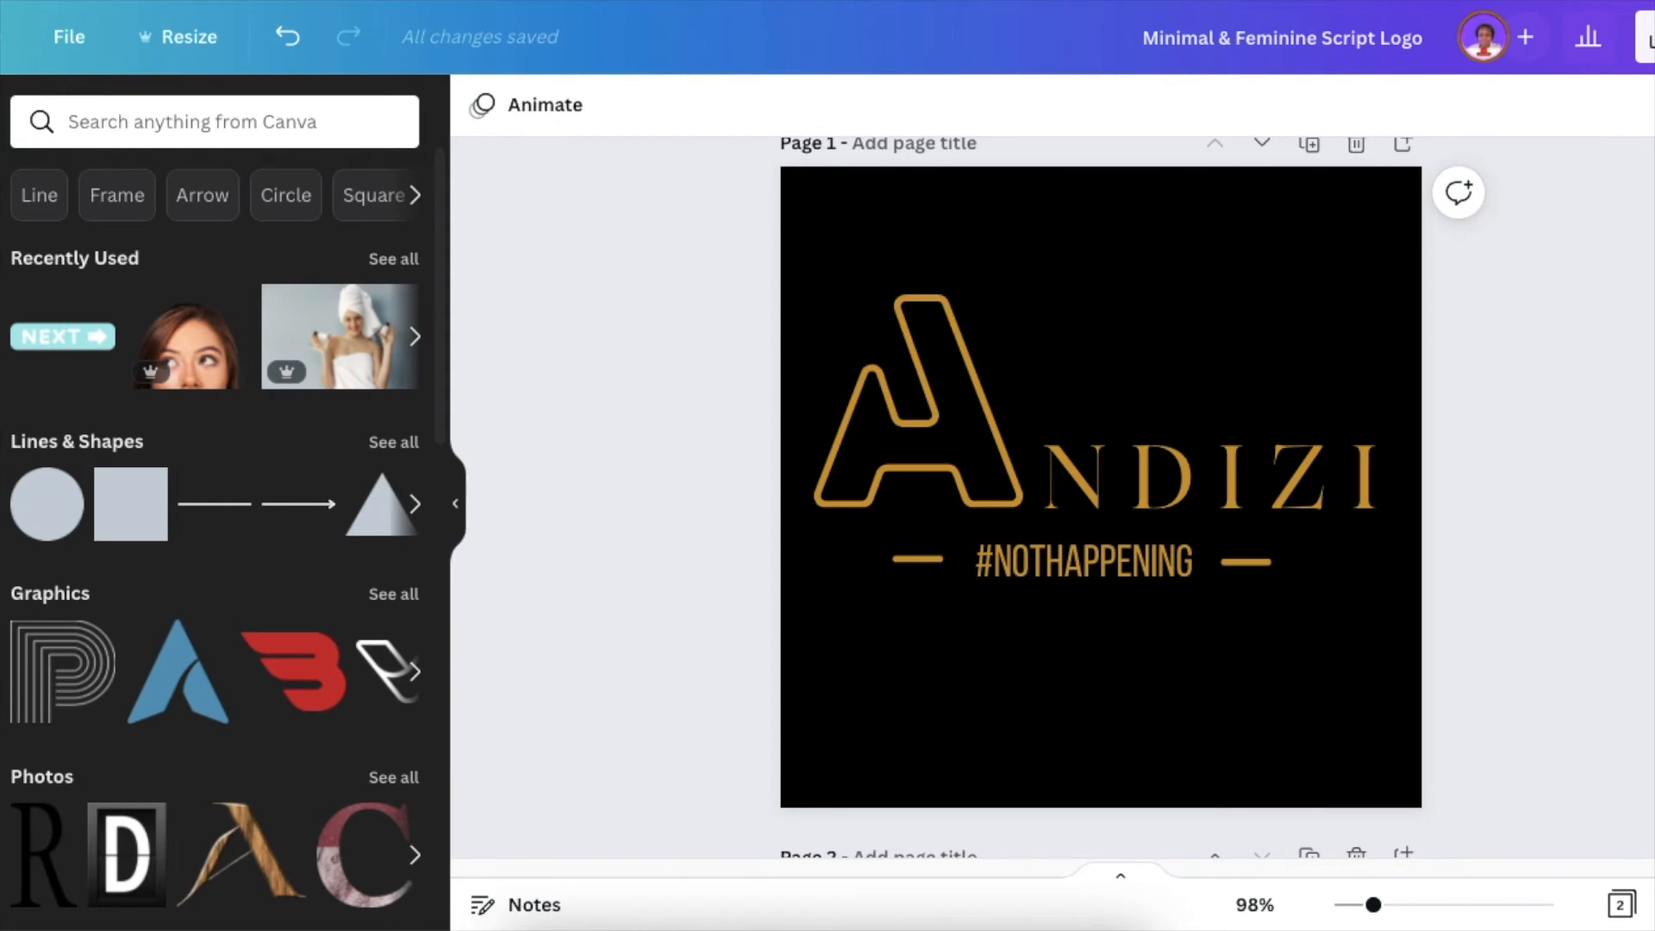
- In Canva, browse the text font combinations and add the yellow HUGE SALE one to page 1 of the Andizi logo design
{"action": "left_click", "coordinate": [0, 405]}
{"action": "scroll", "coordinate": [183, 591], "scroll_direction": "down", "scroll_amount": 5}
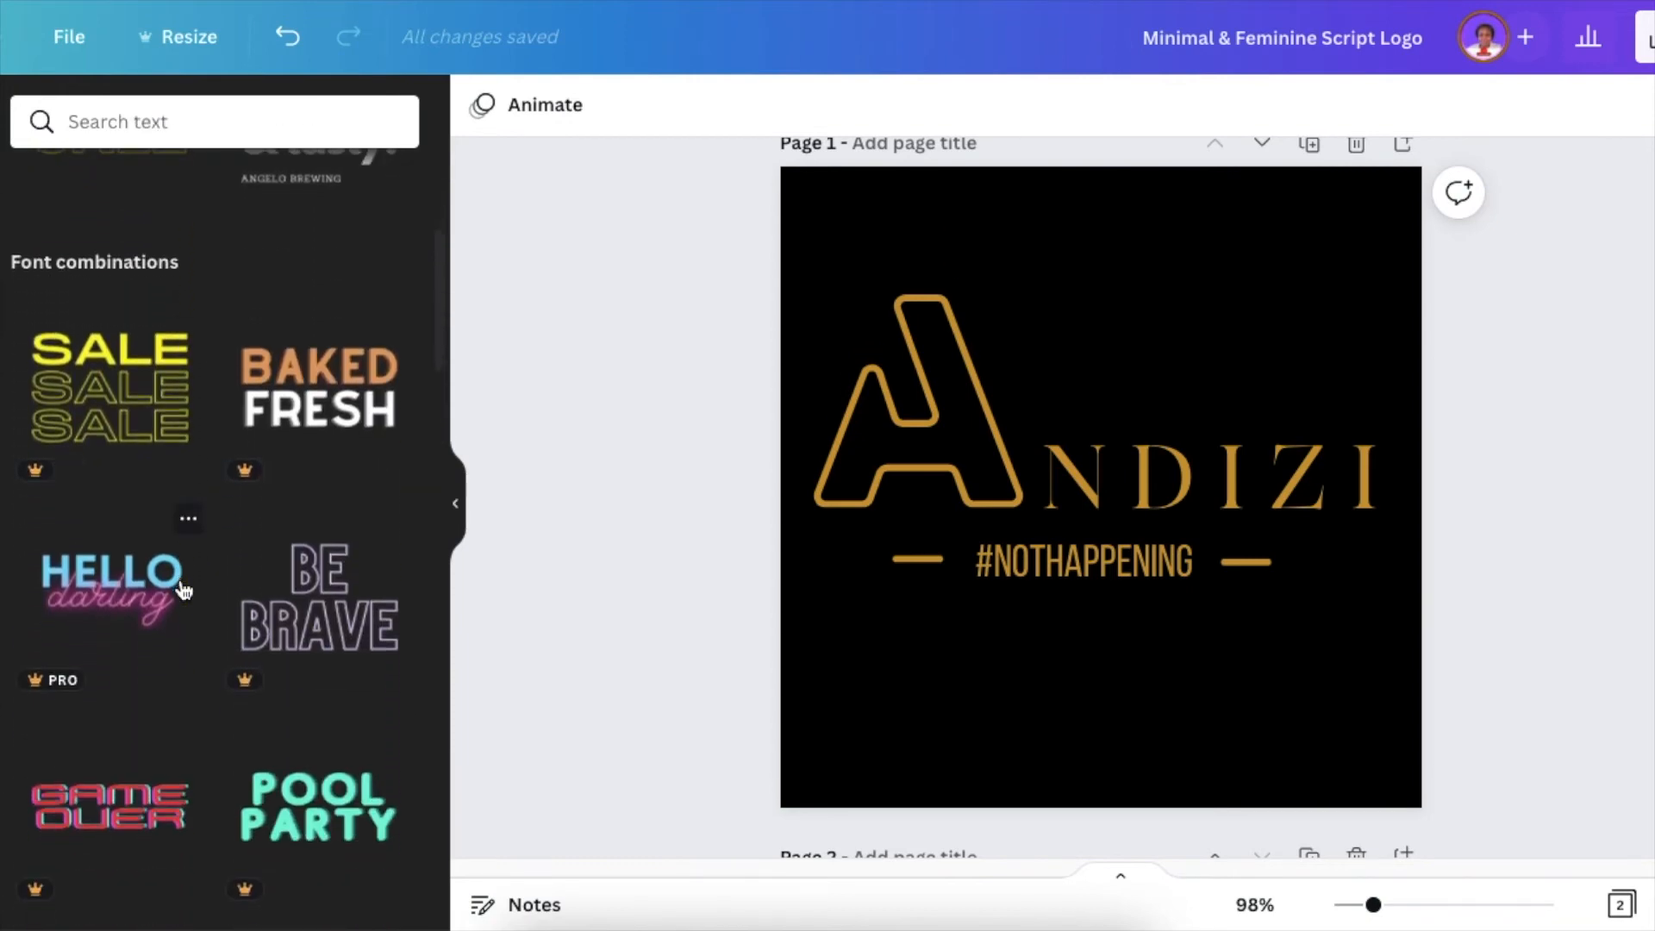
{"action": "scroll", "coordinate": [174, 446], "scroll_direction": "down", "scroll_amount": 3}
{"action": "scroll", "coordinate": [176, 451], "scroll_direction": "down", "scroll_amount": 9}
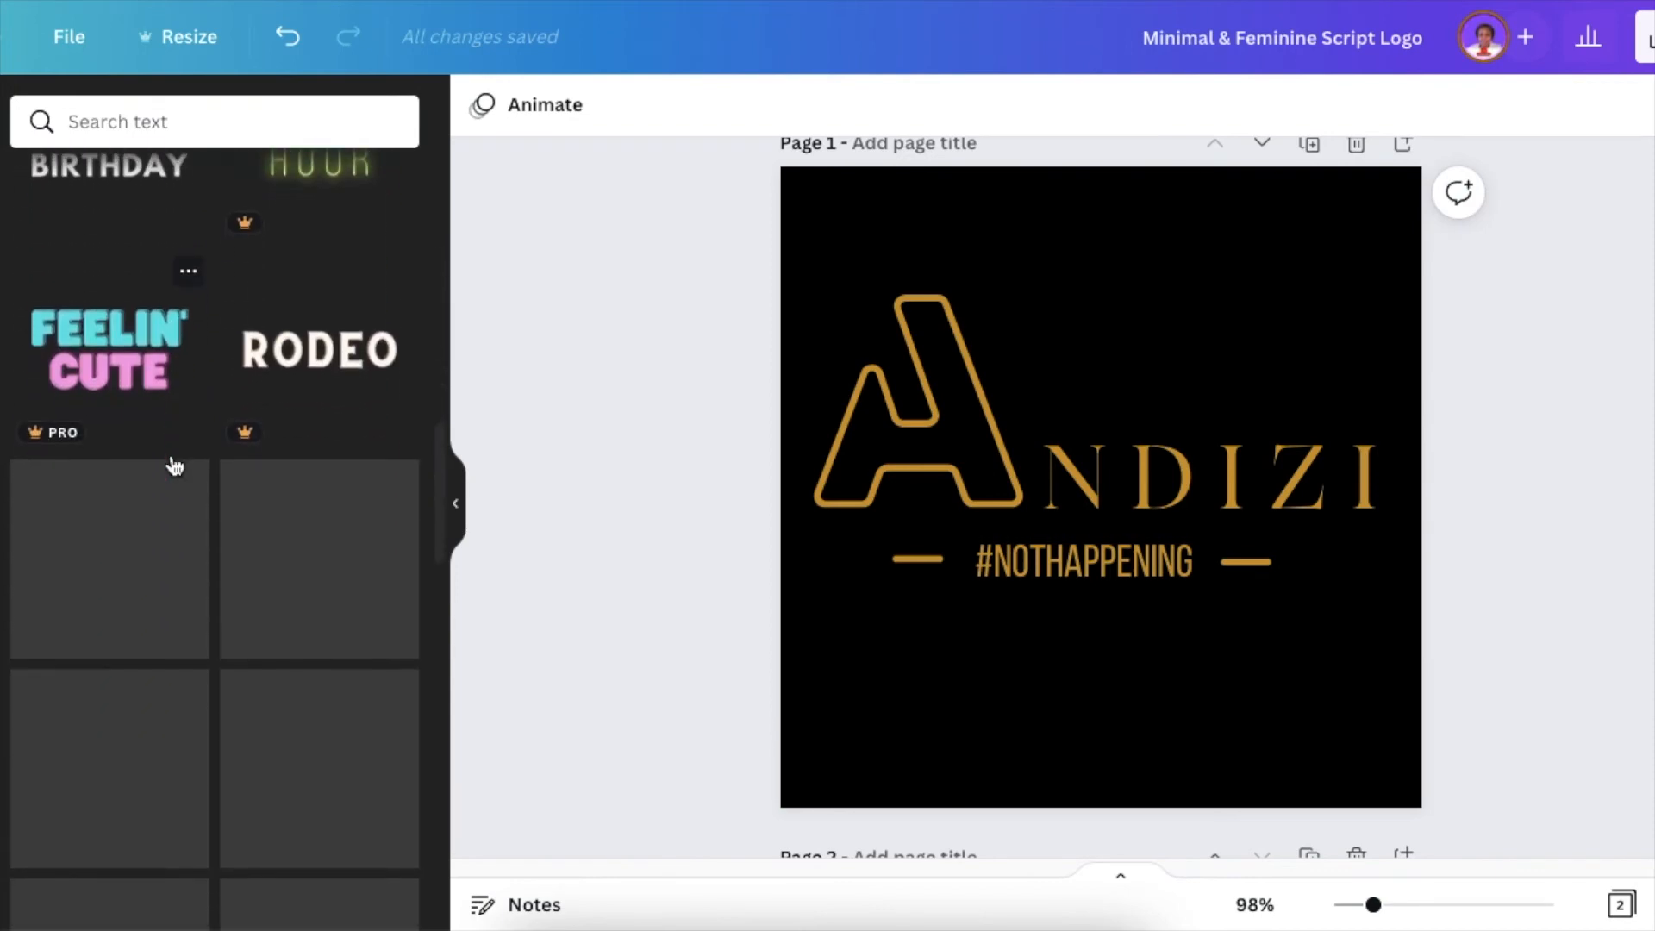
{"action": "scroll", "coordinate": [175, 466], "scroll_direction": "down", "scroll_amount": 4}
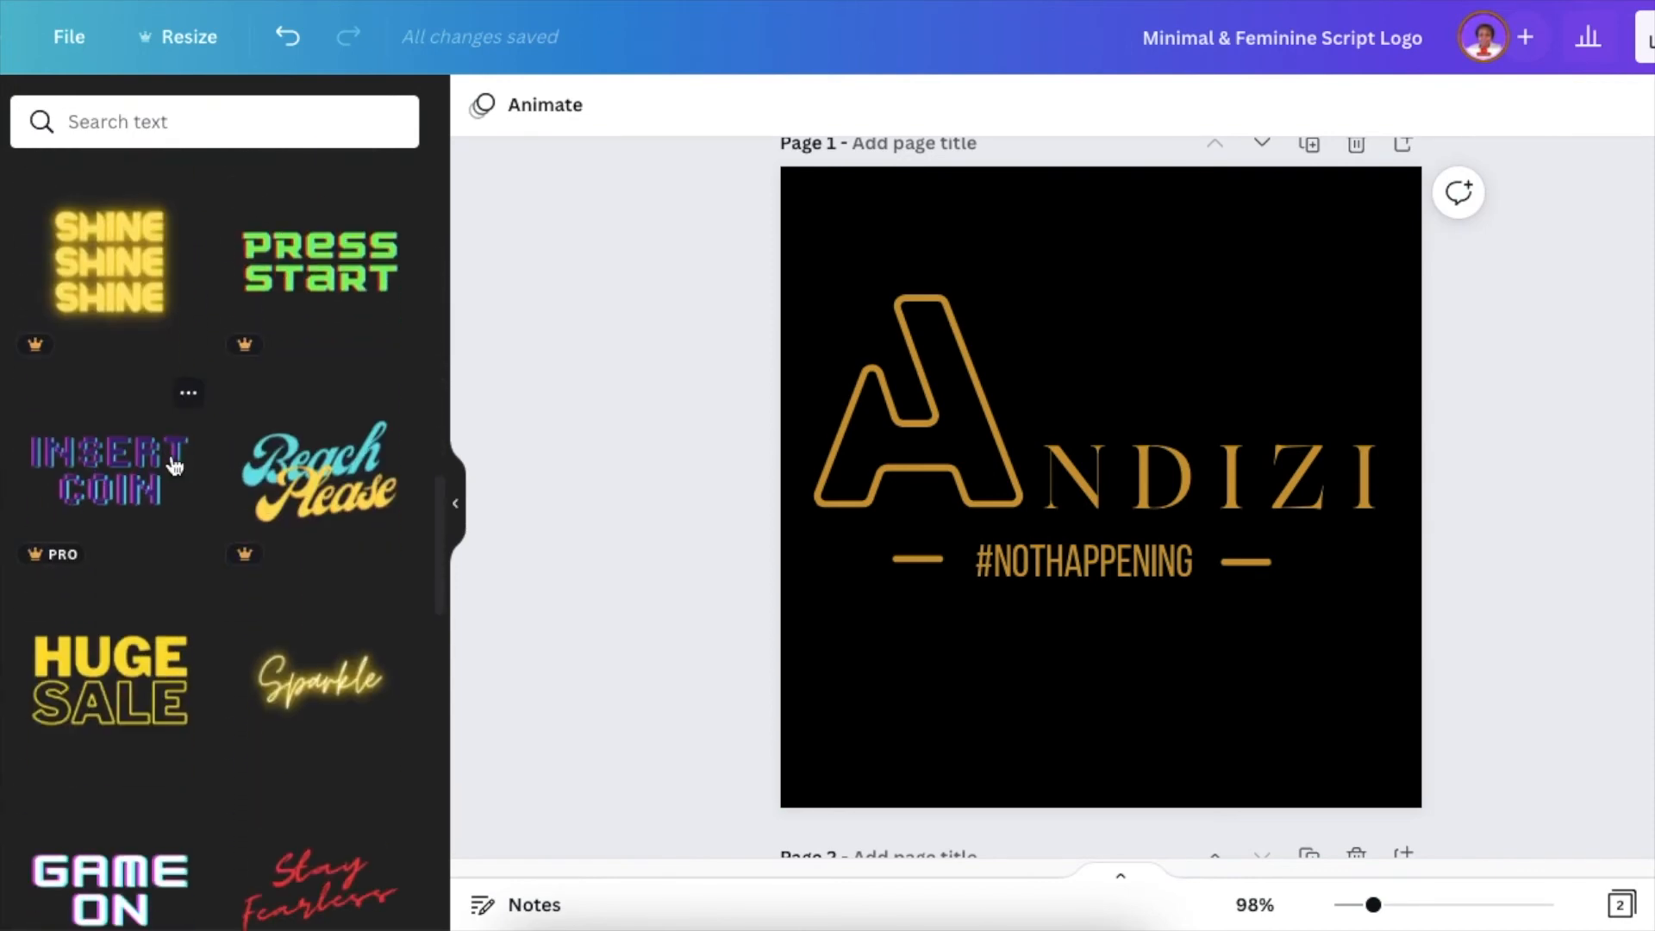
{"action": "scroll", "coordinate": [170, 470], "scroll_direction": "down", "scroll_amount": 1}
{"action": "left_click", "coordinate": [97, 656]}
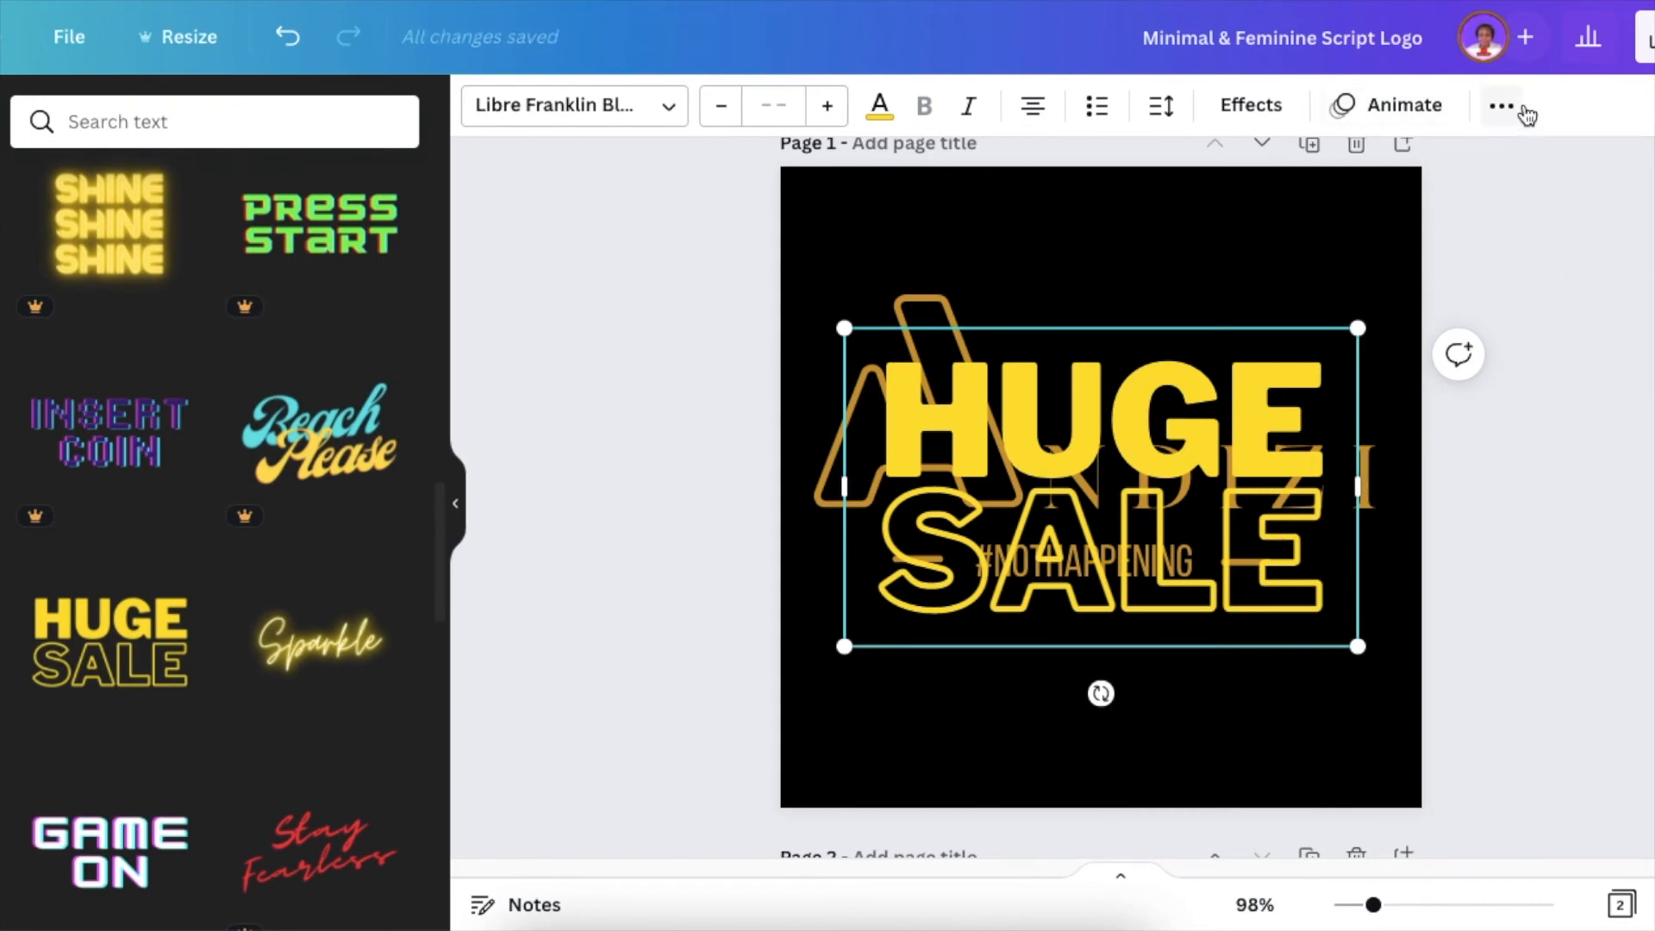
- Ungroup the HUGE SALE text and delete the solid word HUGE, keeping the outlined SALE
{"action": "left_click", "coordinate": [1501, 105]}
{"action": "left_click", "coordinate": [1110, 170]}
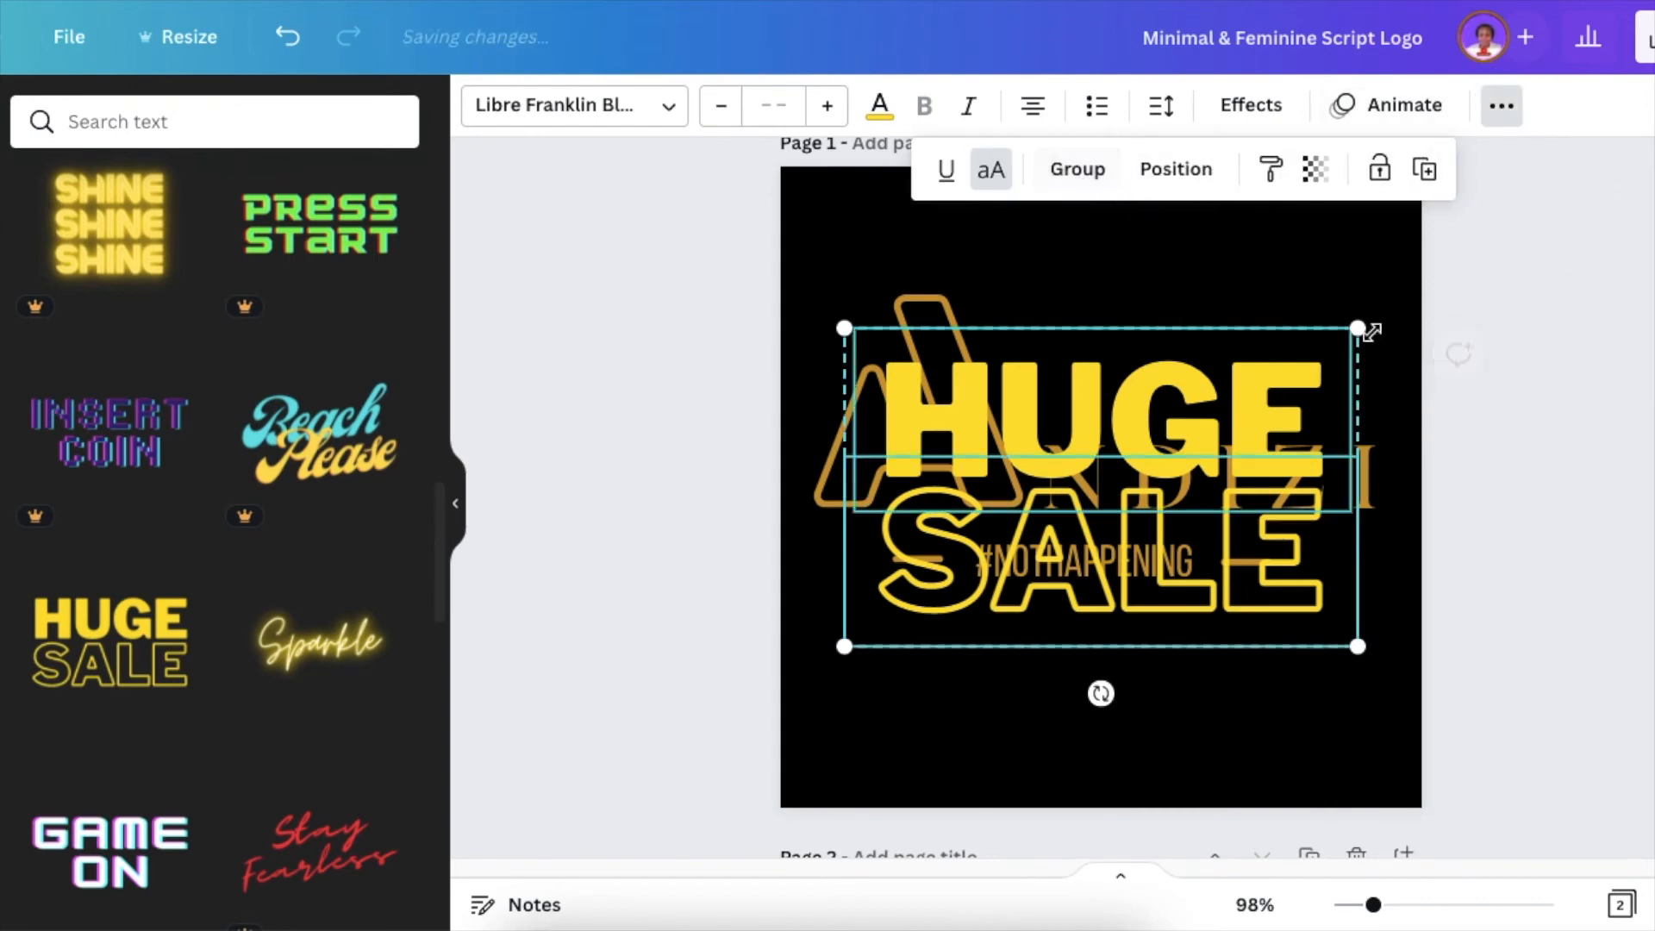
{"action": "left_click", "coordinate": [1551, 502]}
{"action": "left_click", "coordinate": [1316, 405]}
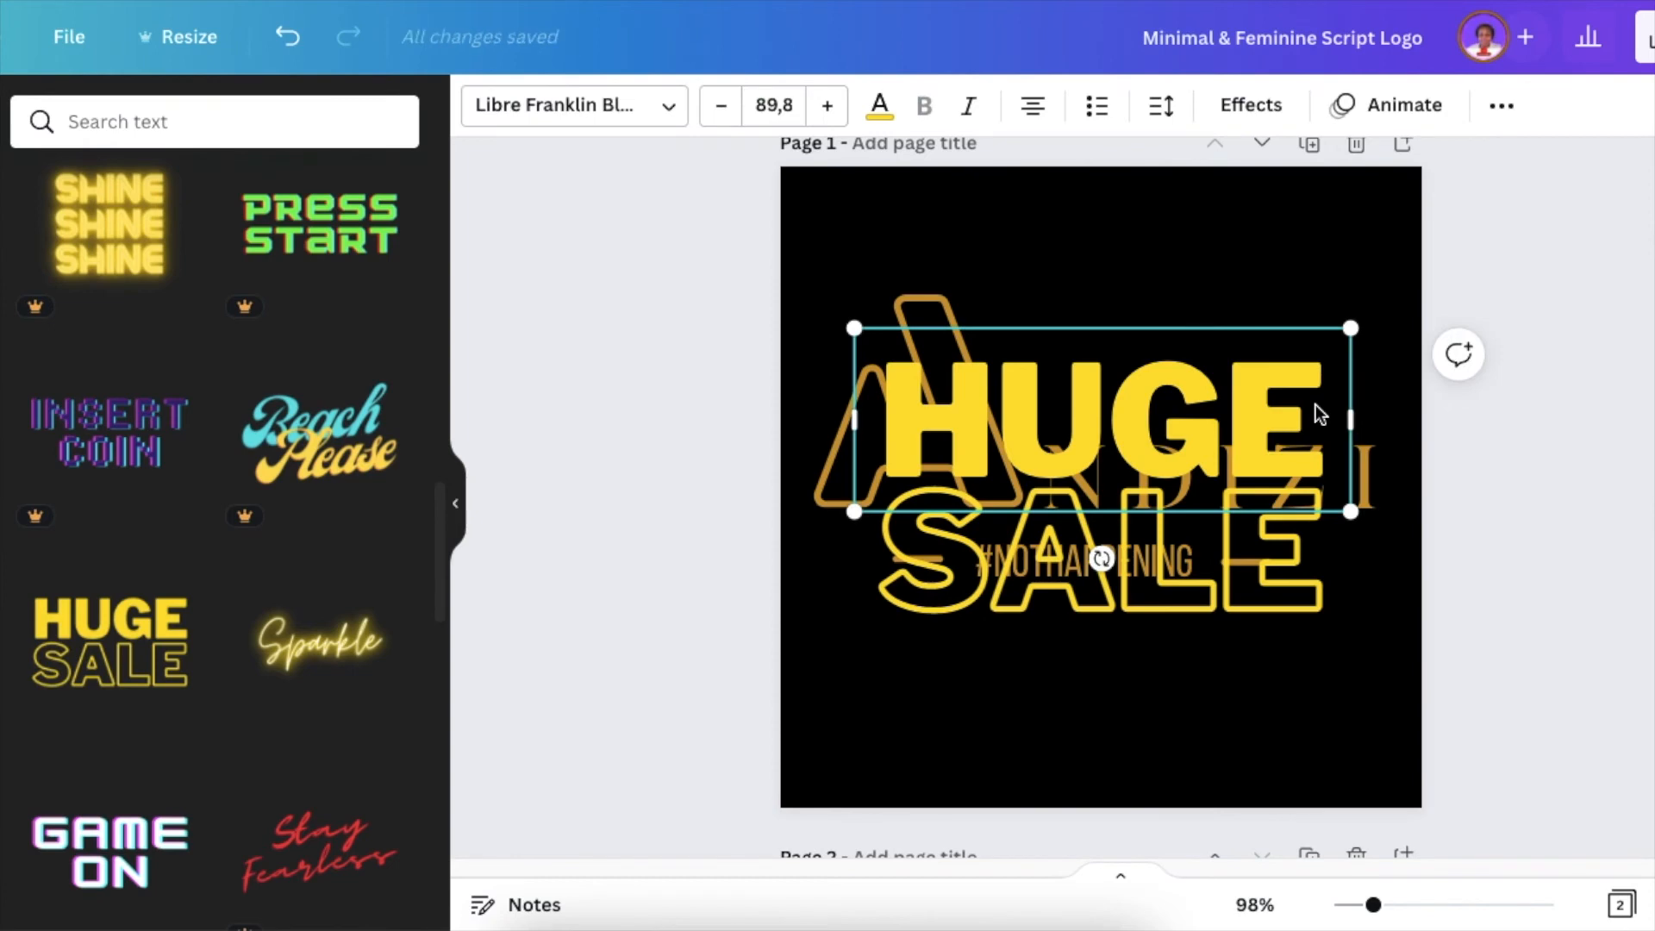
{"action": "key", "text": "Delete"}
- Move the outlined SALE text down, rotate it diagonally upwards to the right, and replace its wording with LWZ
{"action": "left_click", "coordinate": [1307, 620]}
{"action": "left_click_drag", "start_coordinate": [1307, 621], "coordinate": [1300, 678]}
{"action": "left_click_drag", "start_coordinate": [1107, 765], "coordinate": [1197, 742]}
{"action": "double_click", "coordinate": [1057, 671]}
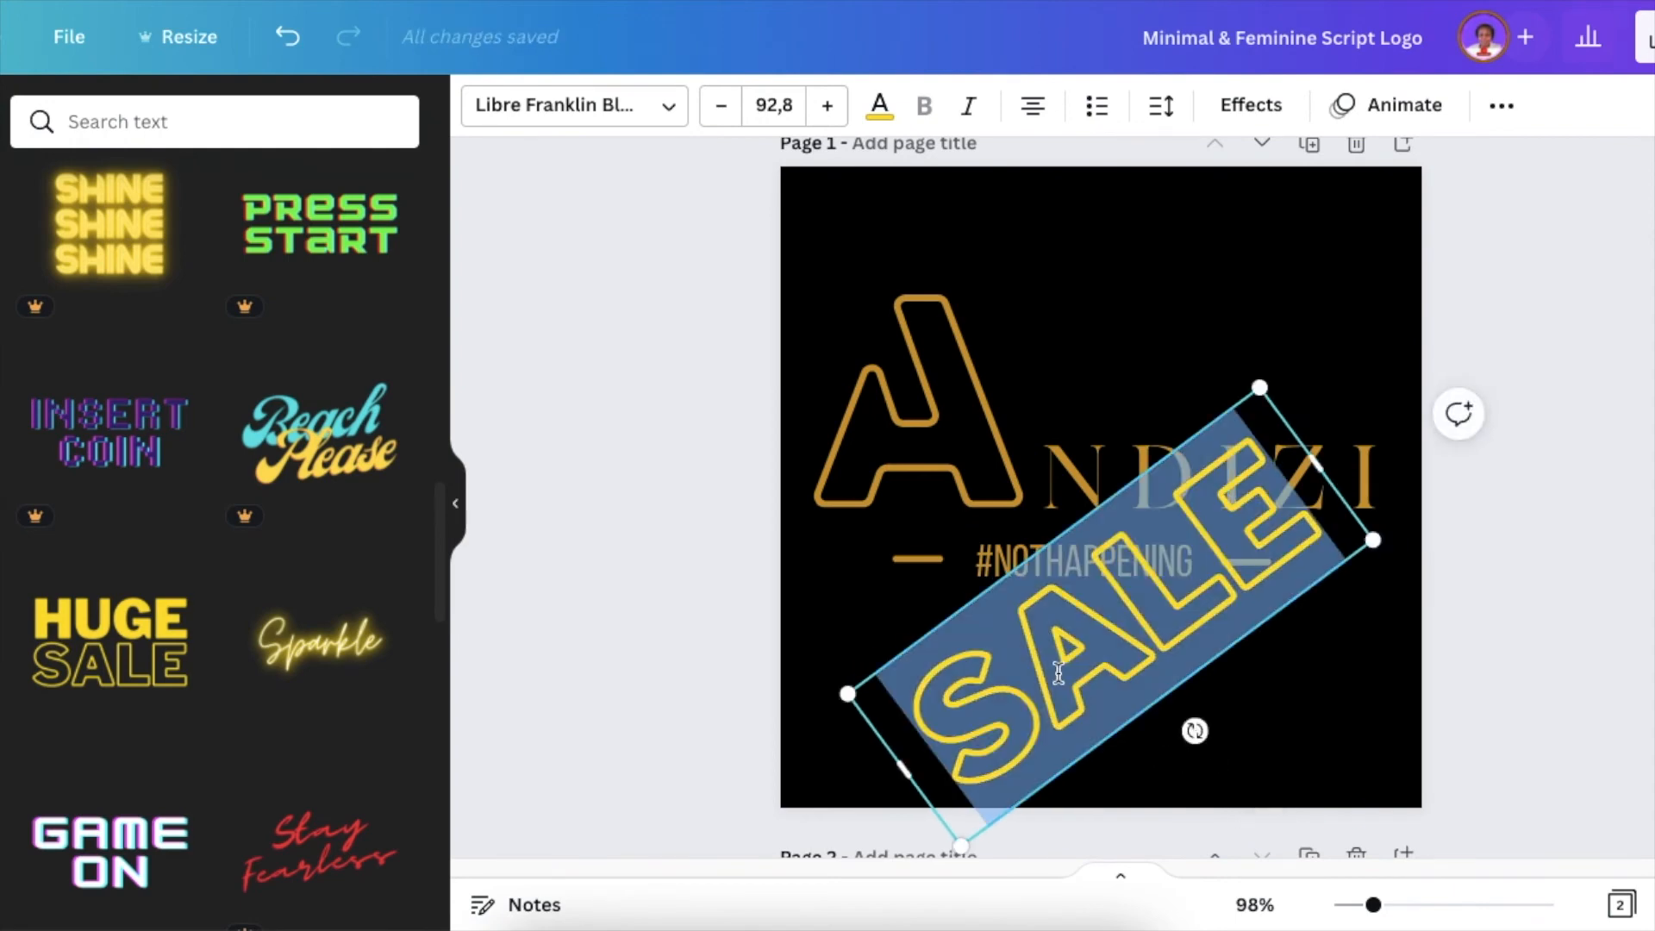
{"action": "type", "text": "L"}
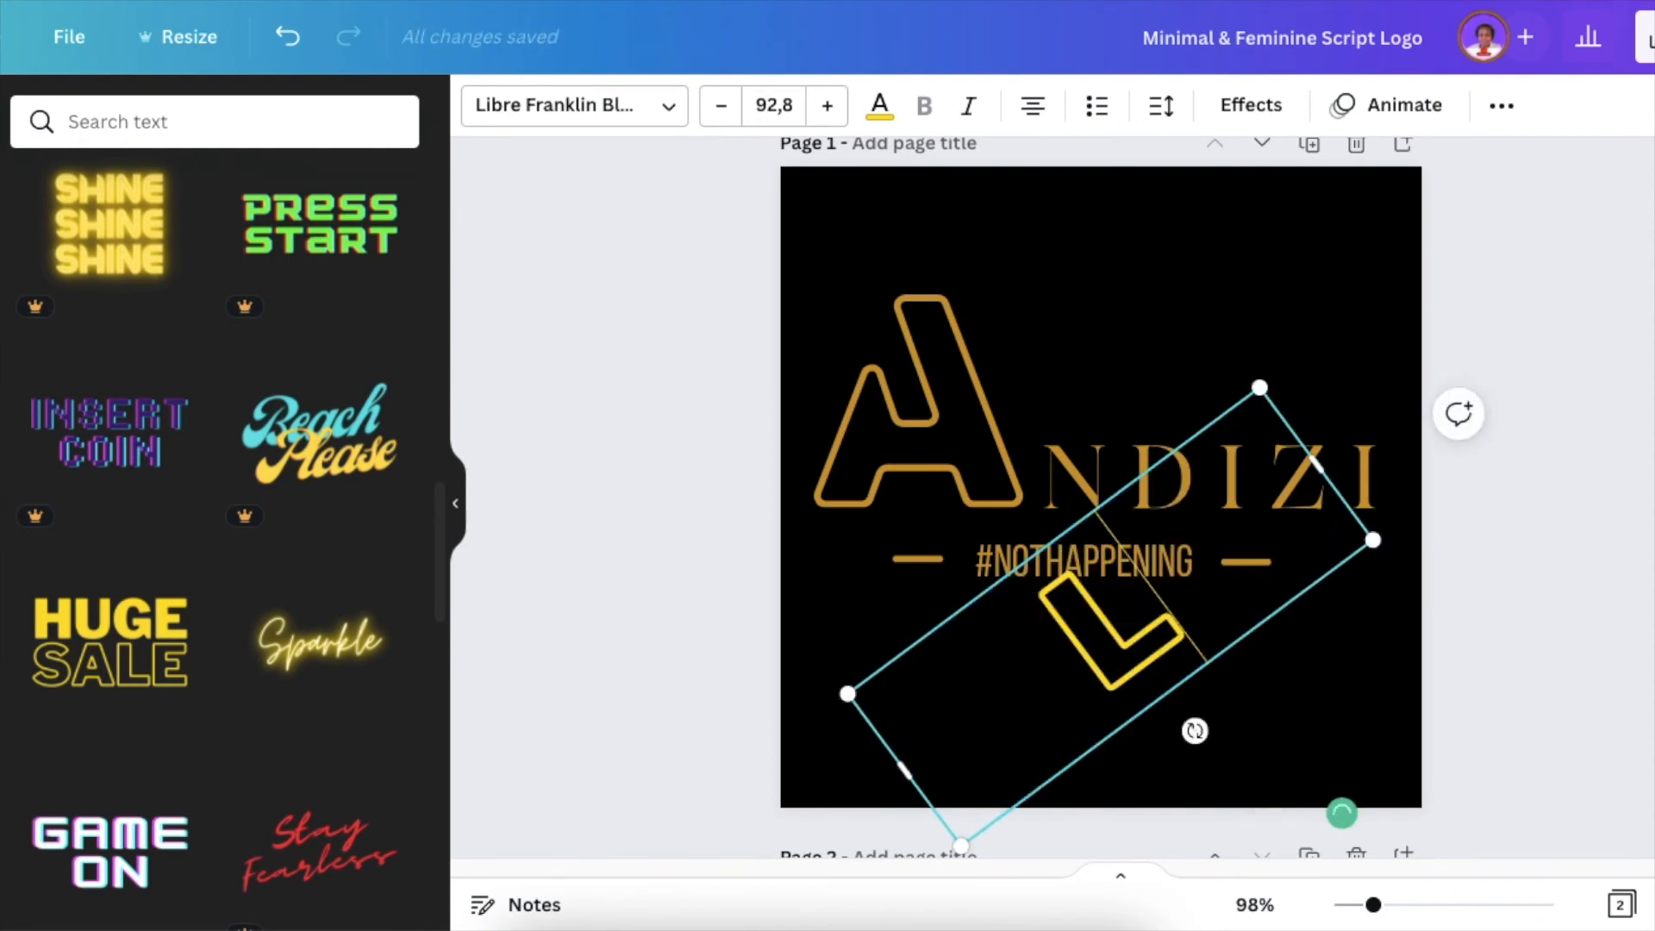
{"action": "type", "text": "WZ"}
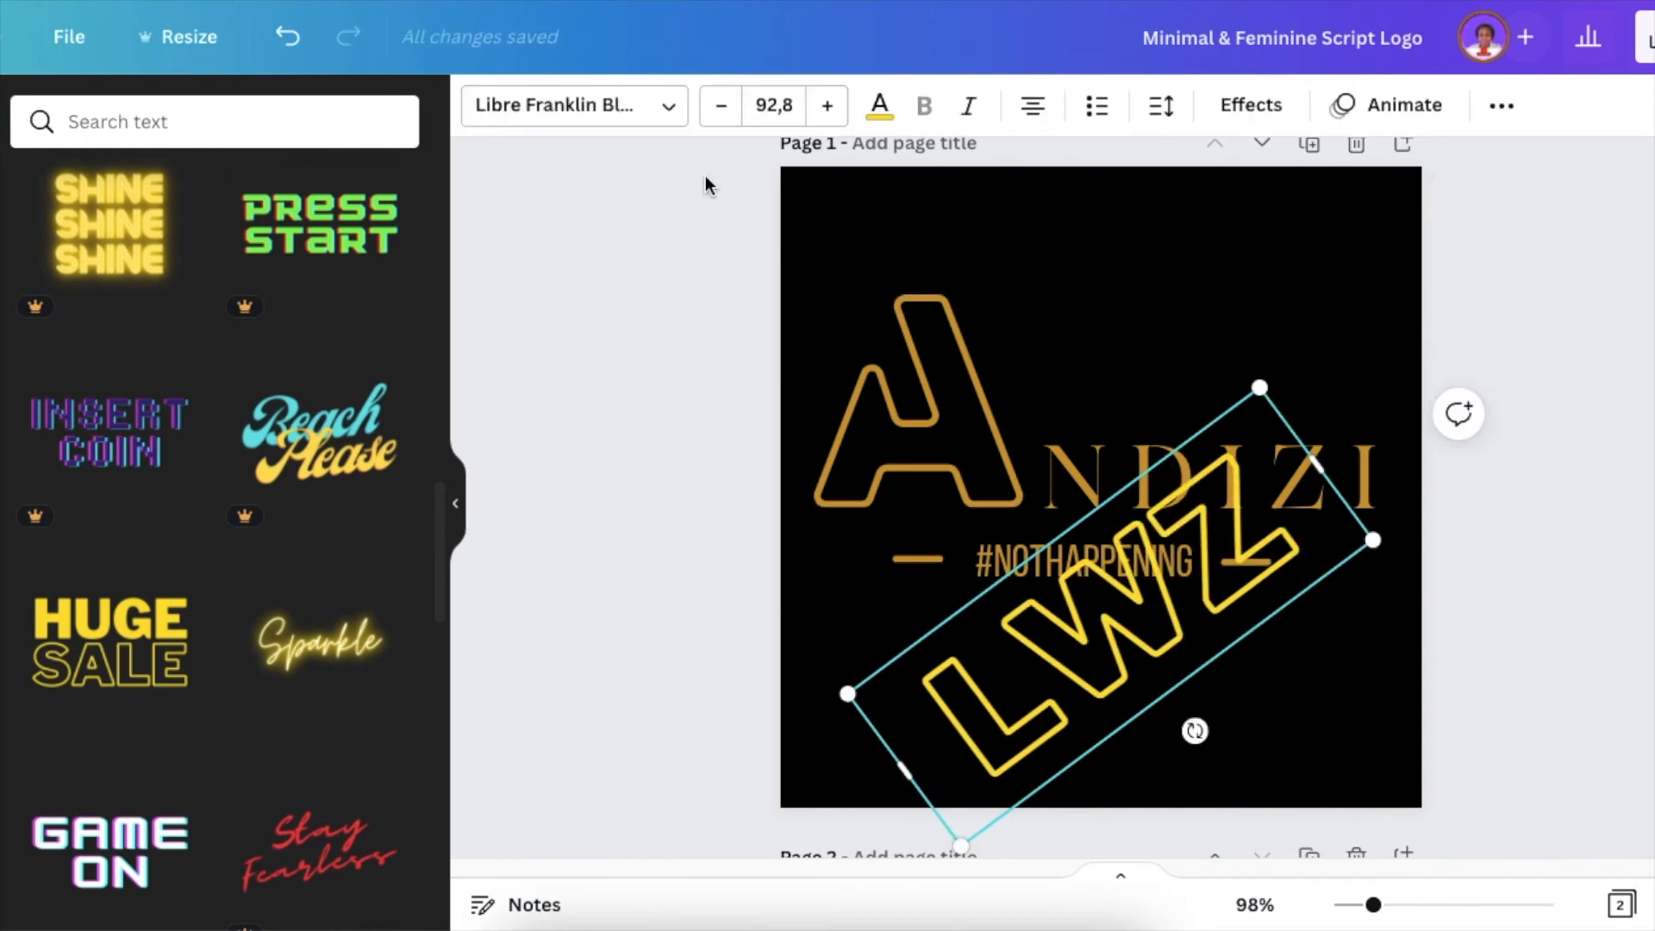
- Colour the LWZ text white and set its transparency to 5
{"action": "left_click", "coordinate": [879, 105]}
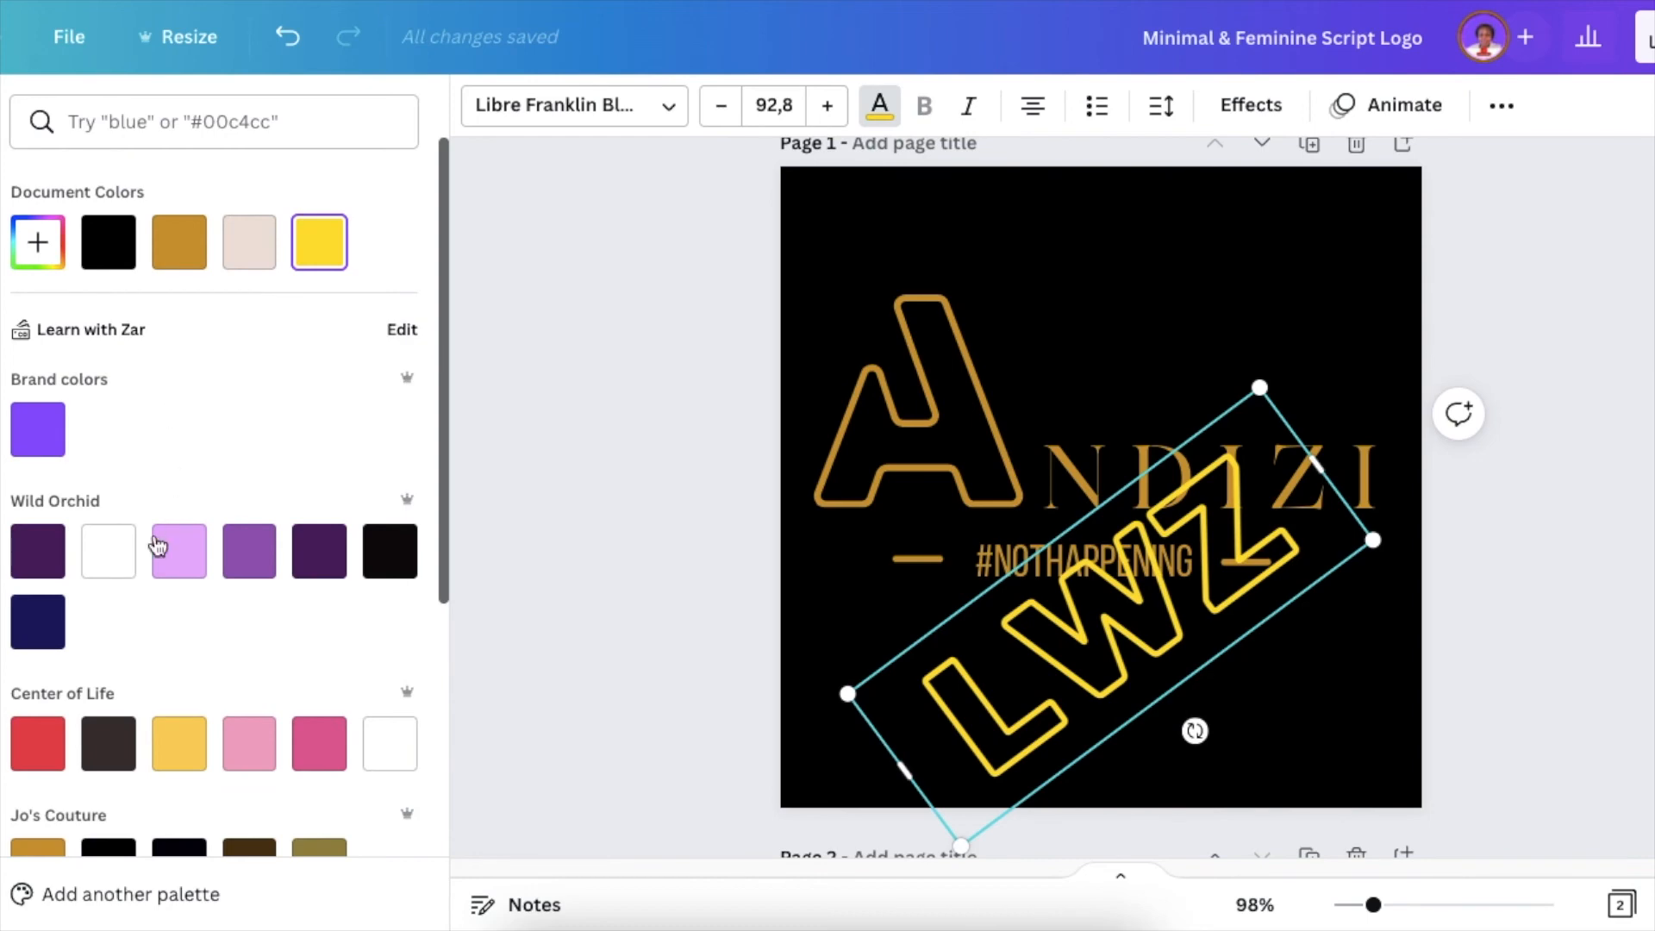
{"action": "left_click", "coordinate": [107, 551]}
{"action": "left_click", "coordinate": [1500, 107]}
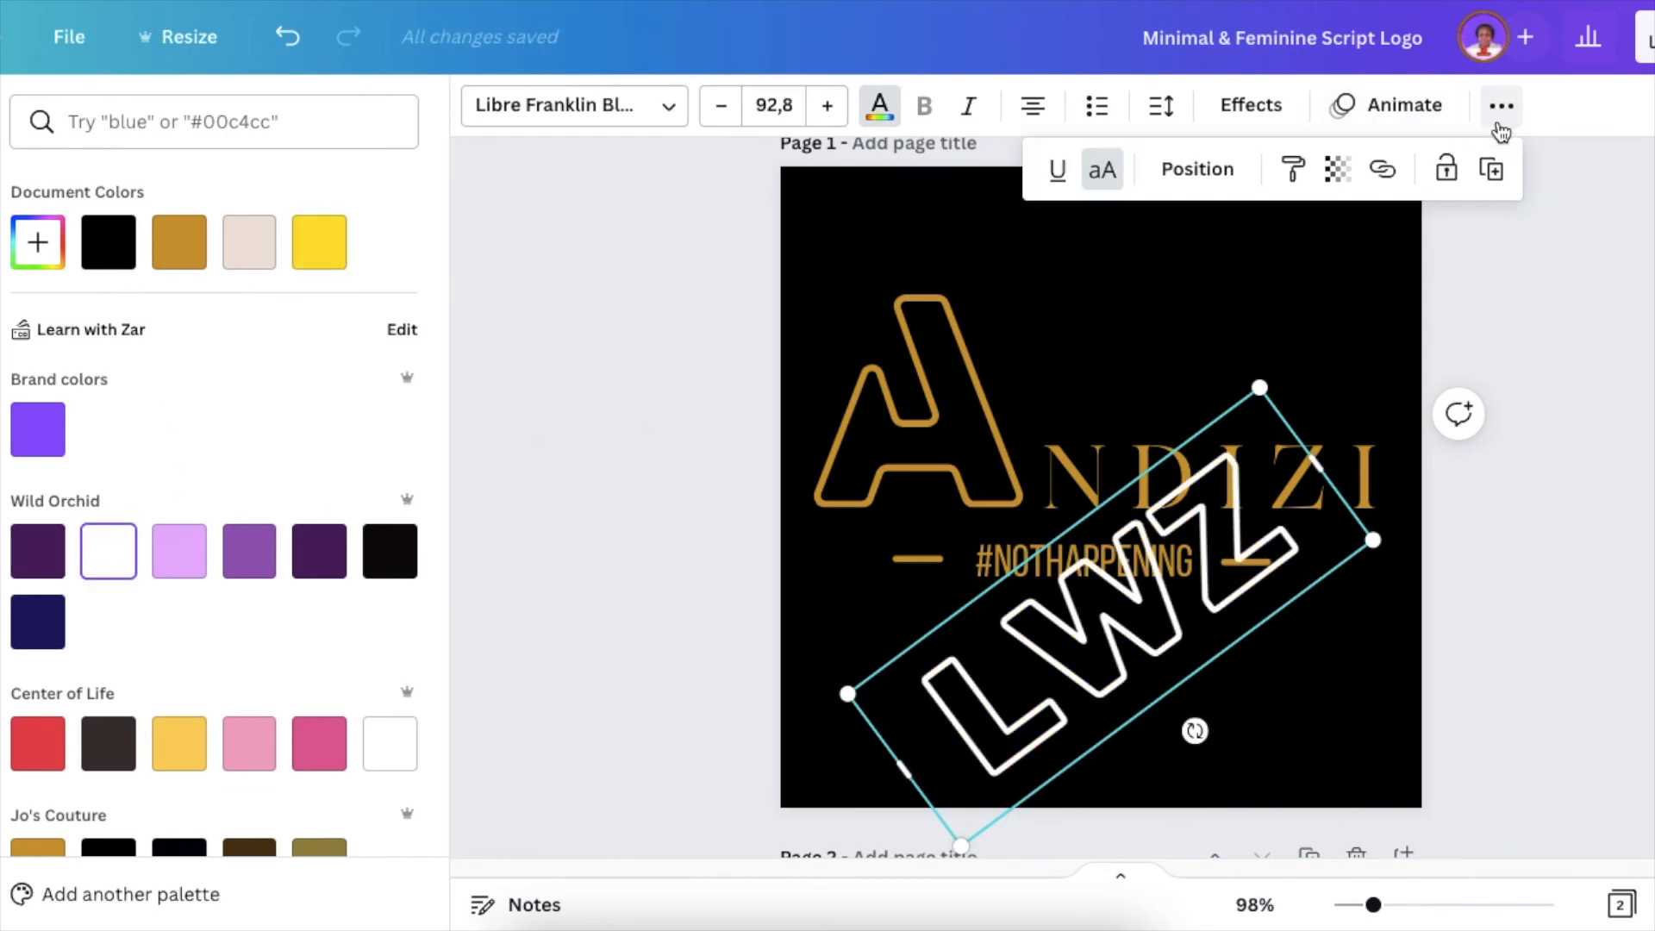
{"action": "left_click", "coordinate": [1336, 169]}
{"action": "left_click_drag", "start_coordinate": [1318, 273], "coordinate": [1078, 280]}
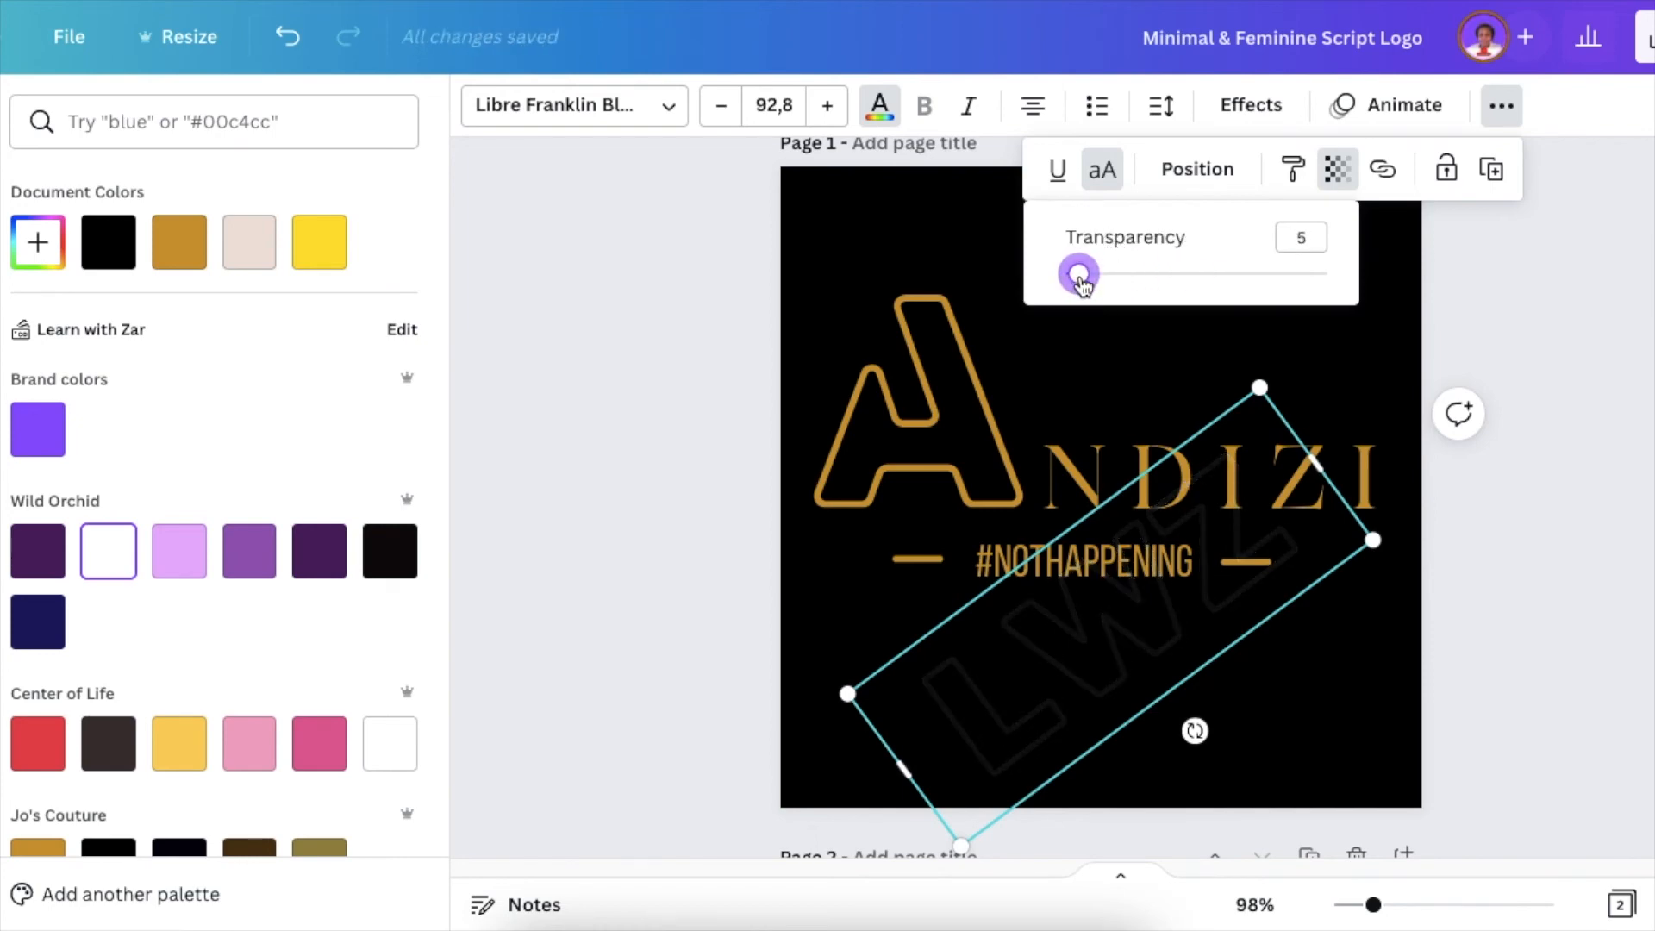
- Send the faint LWZ text to the back and move it up so it crosses the middle of the Andizi logo
{"action": "left_click", "coordinate": [1197, 172]}
{"action": "left_click", "coordinate": [1096, 301]}
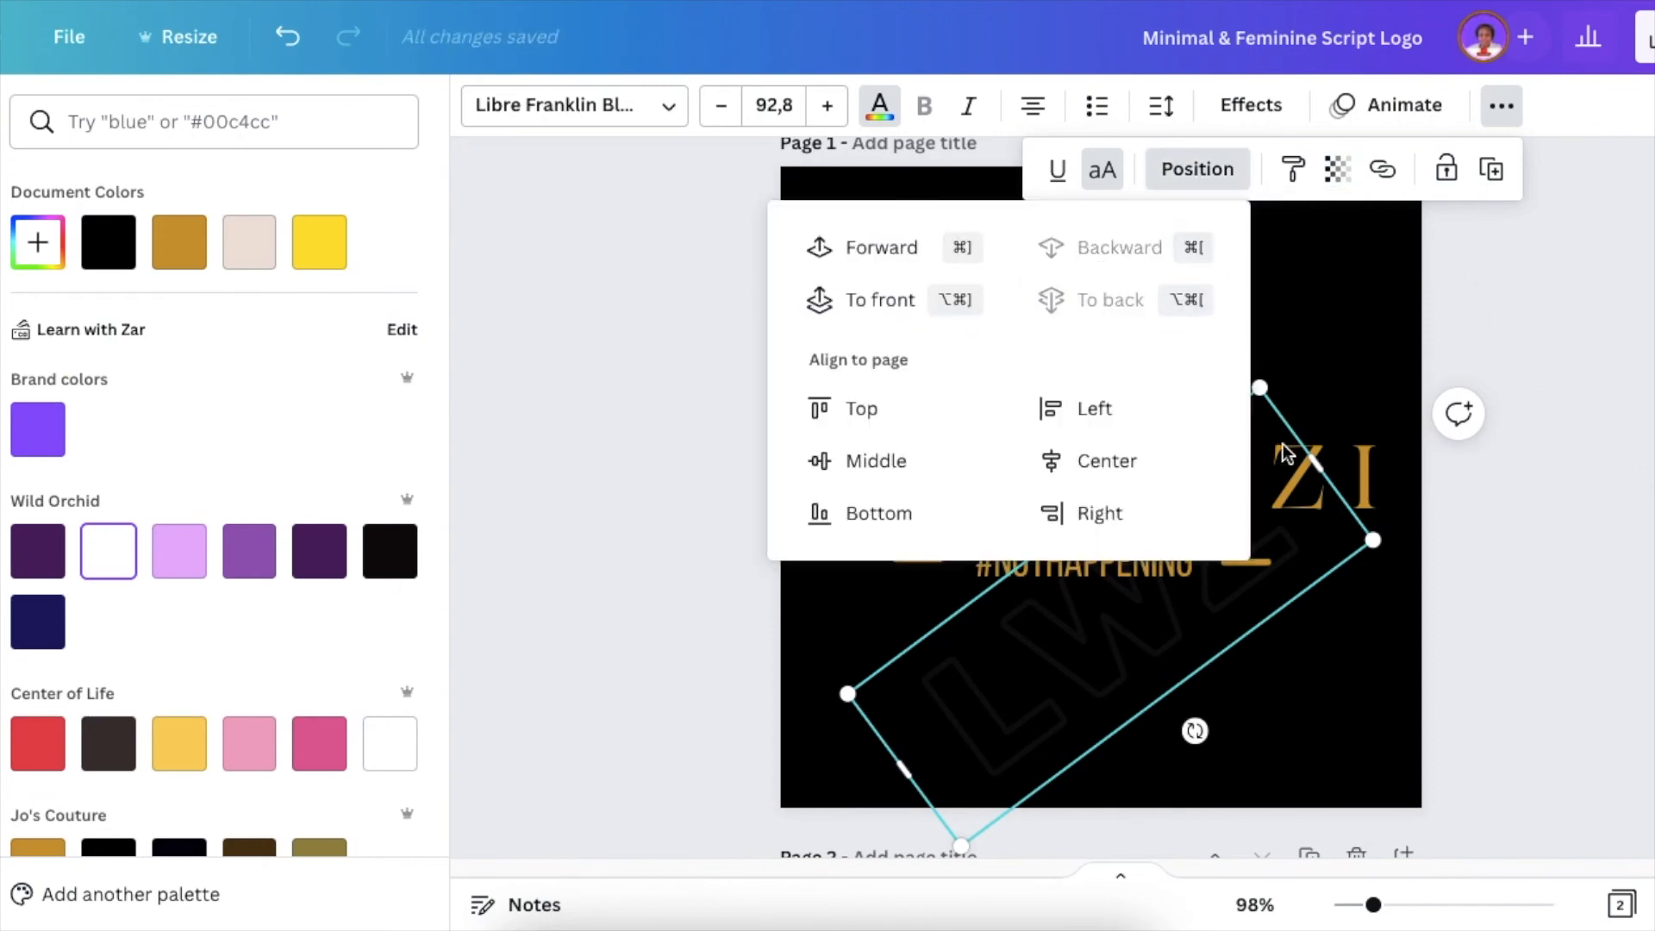
{"action": "left_click", "coordinate": [1467, 603]}
{"action": "left_click_drag", "start_coordinate": [1186, 632], "coordinate": [1186, 492]}
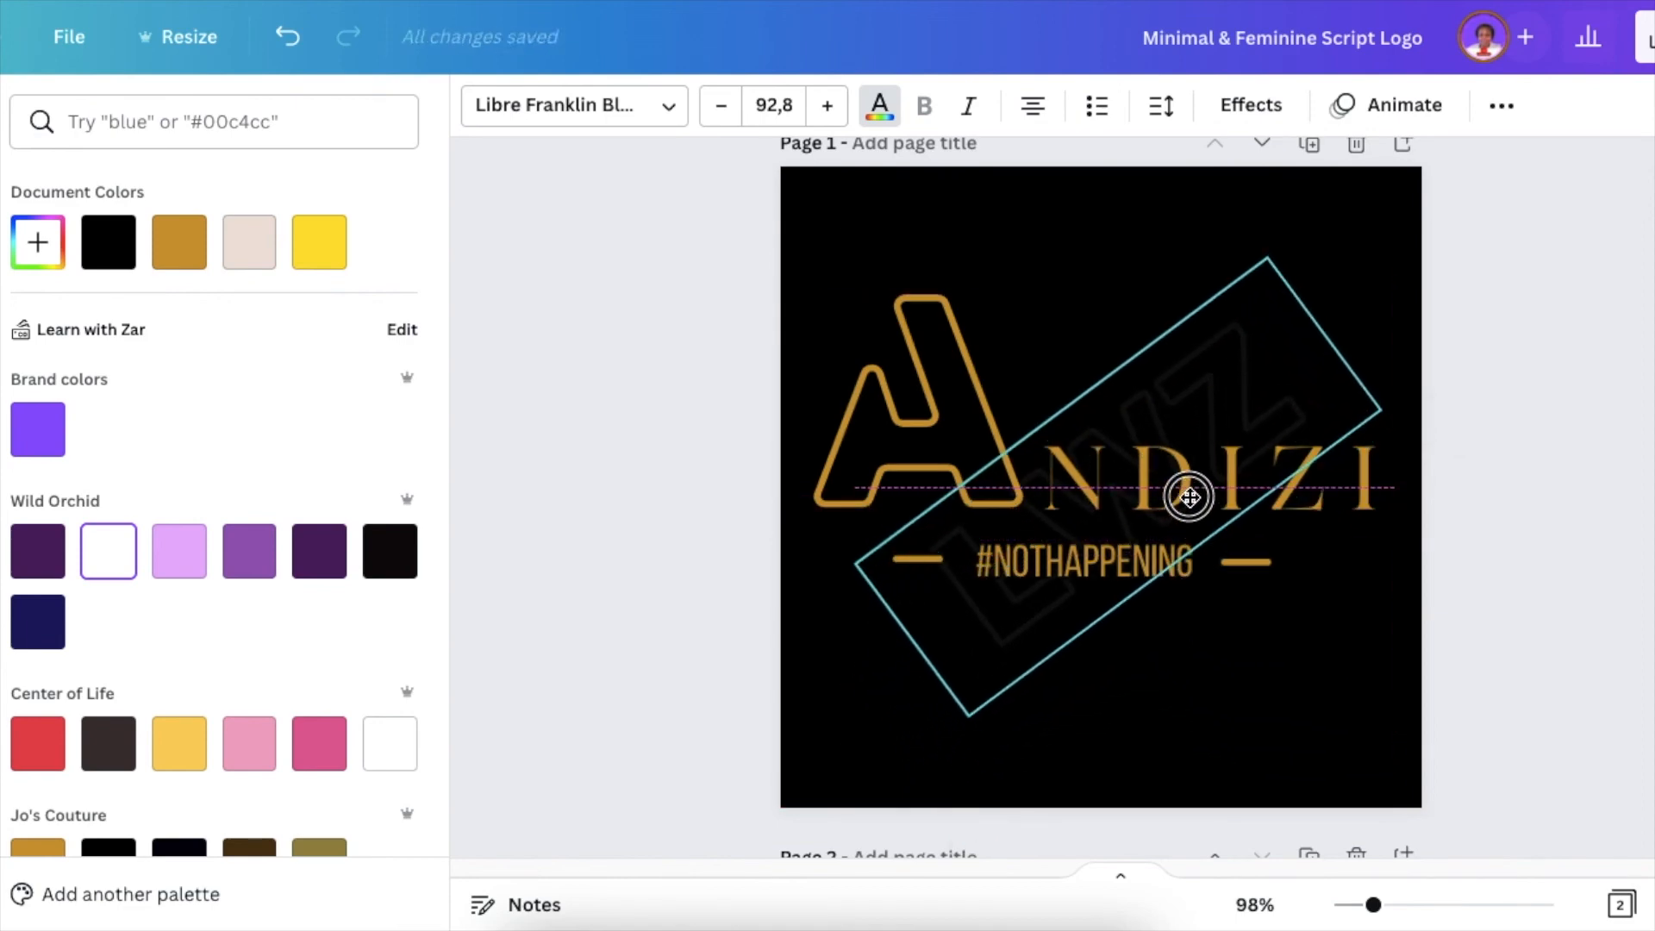
{"action": "left_click", "coordinate": [1603, 714]}
{"action": "left_click", "coordinate": [1539, 712]}
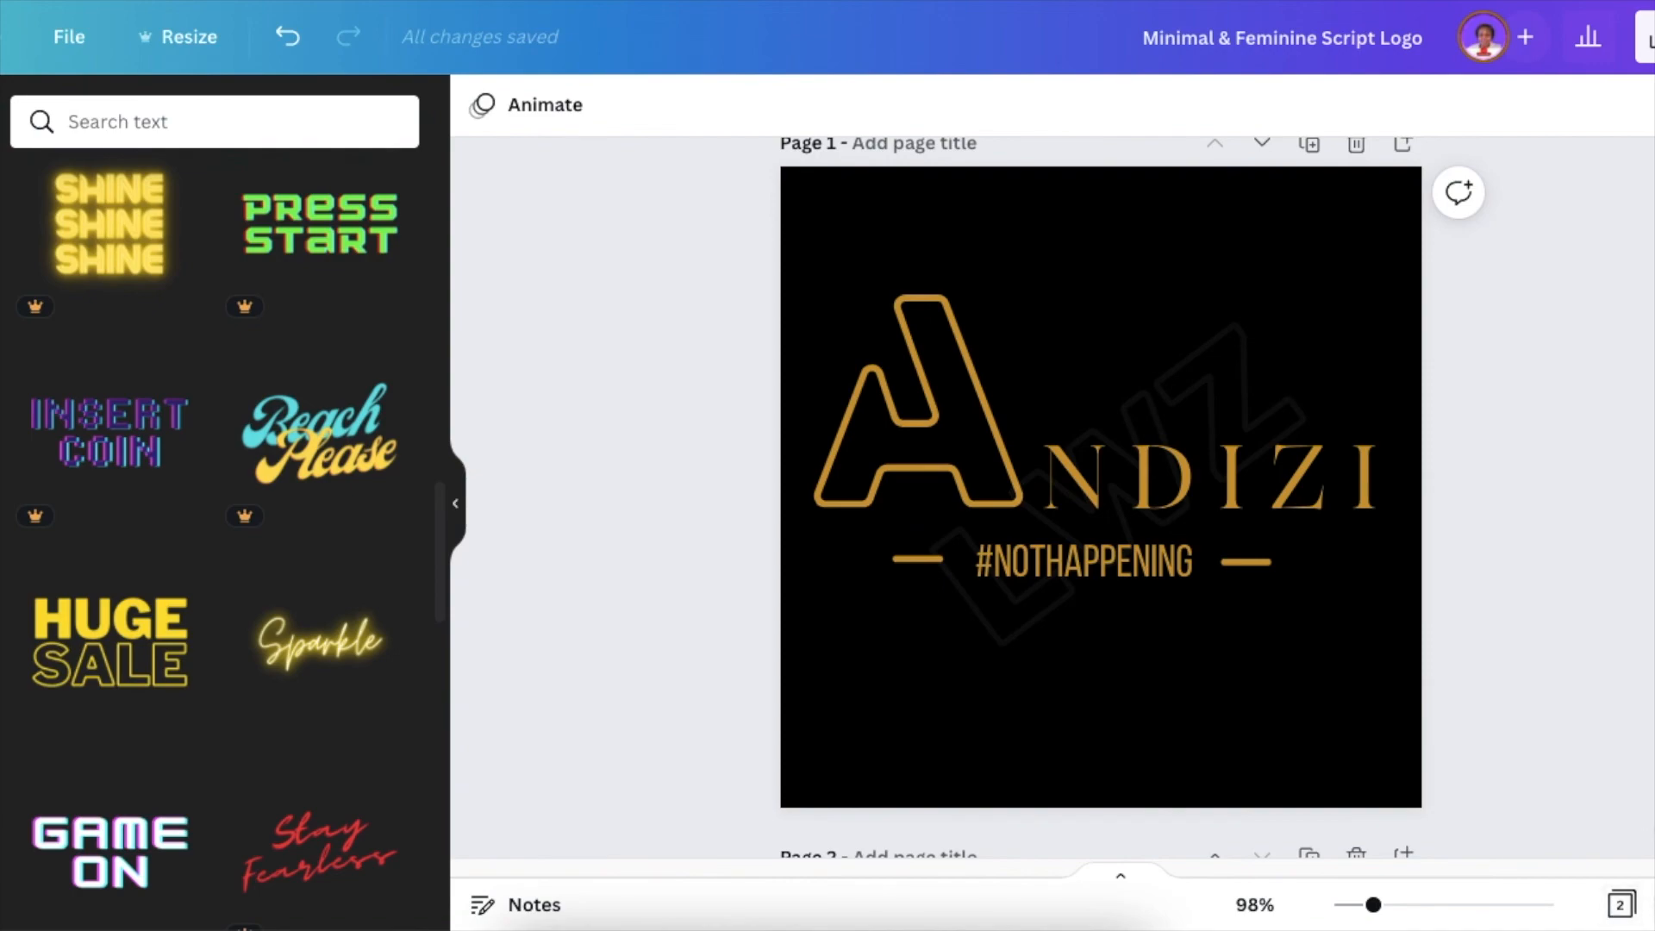
- Preview the watermarked Andizi logo full screen, then leave the preview
{"action": "left_click", "coordinate": [1620, 904]}
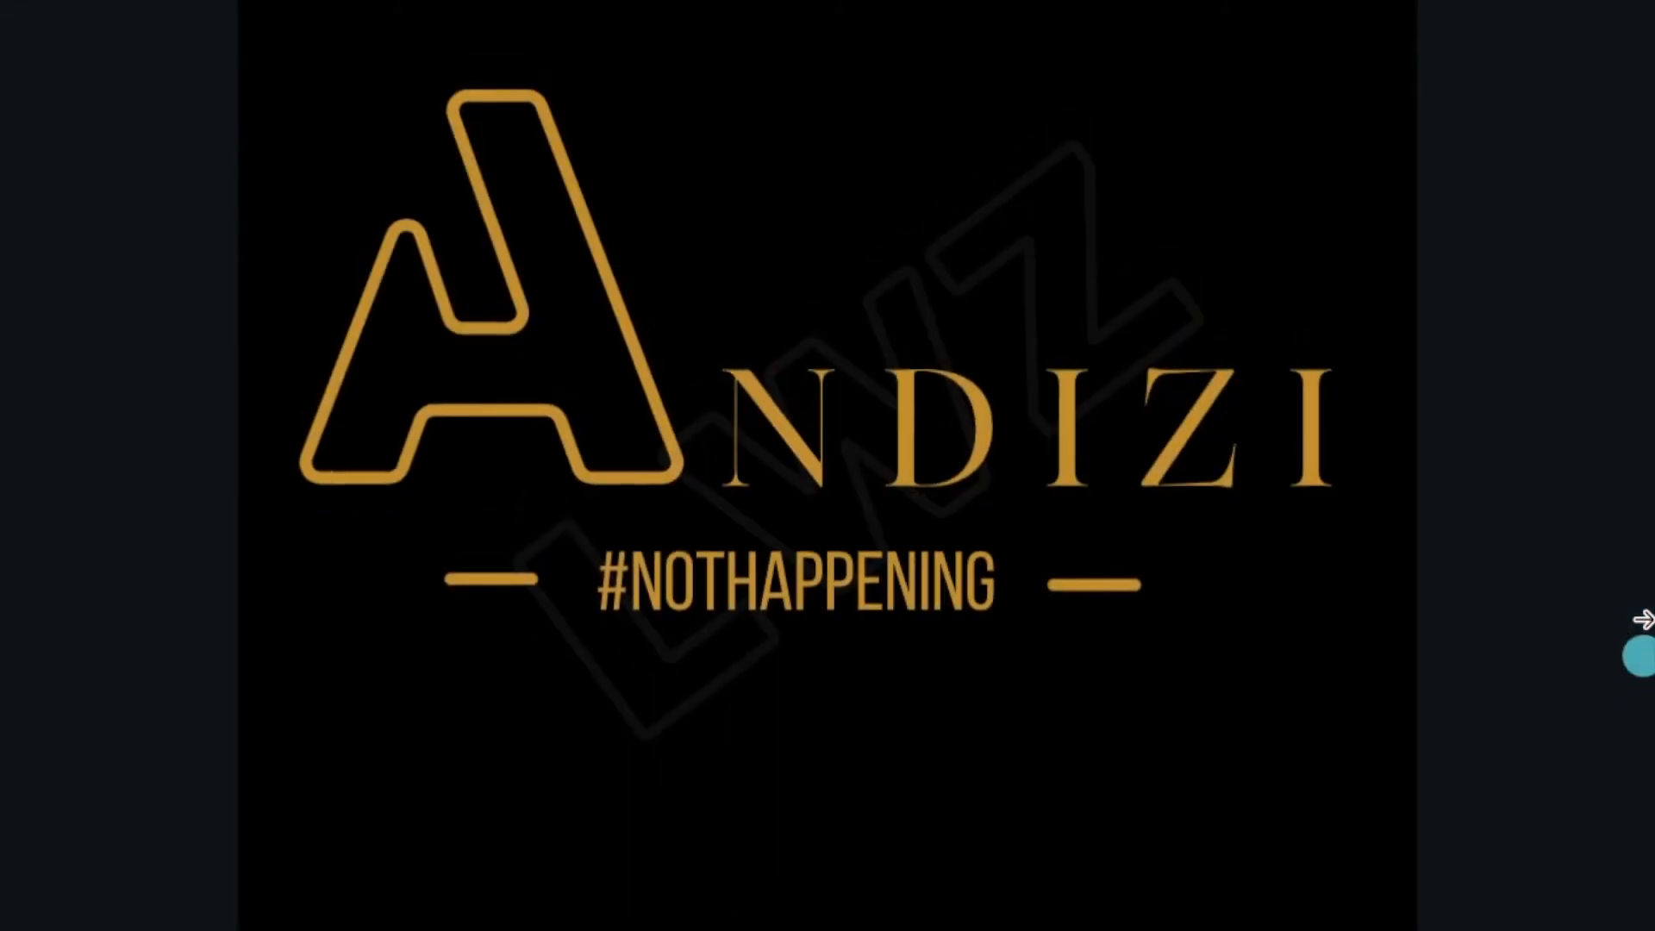
{"action": "key", "text": "Escape"}
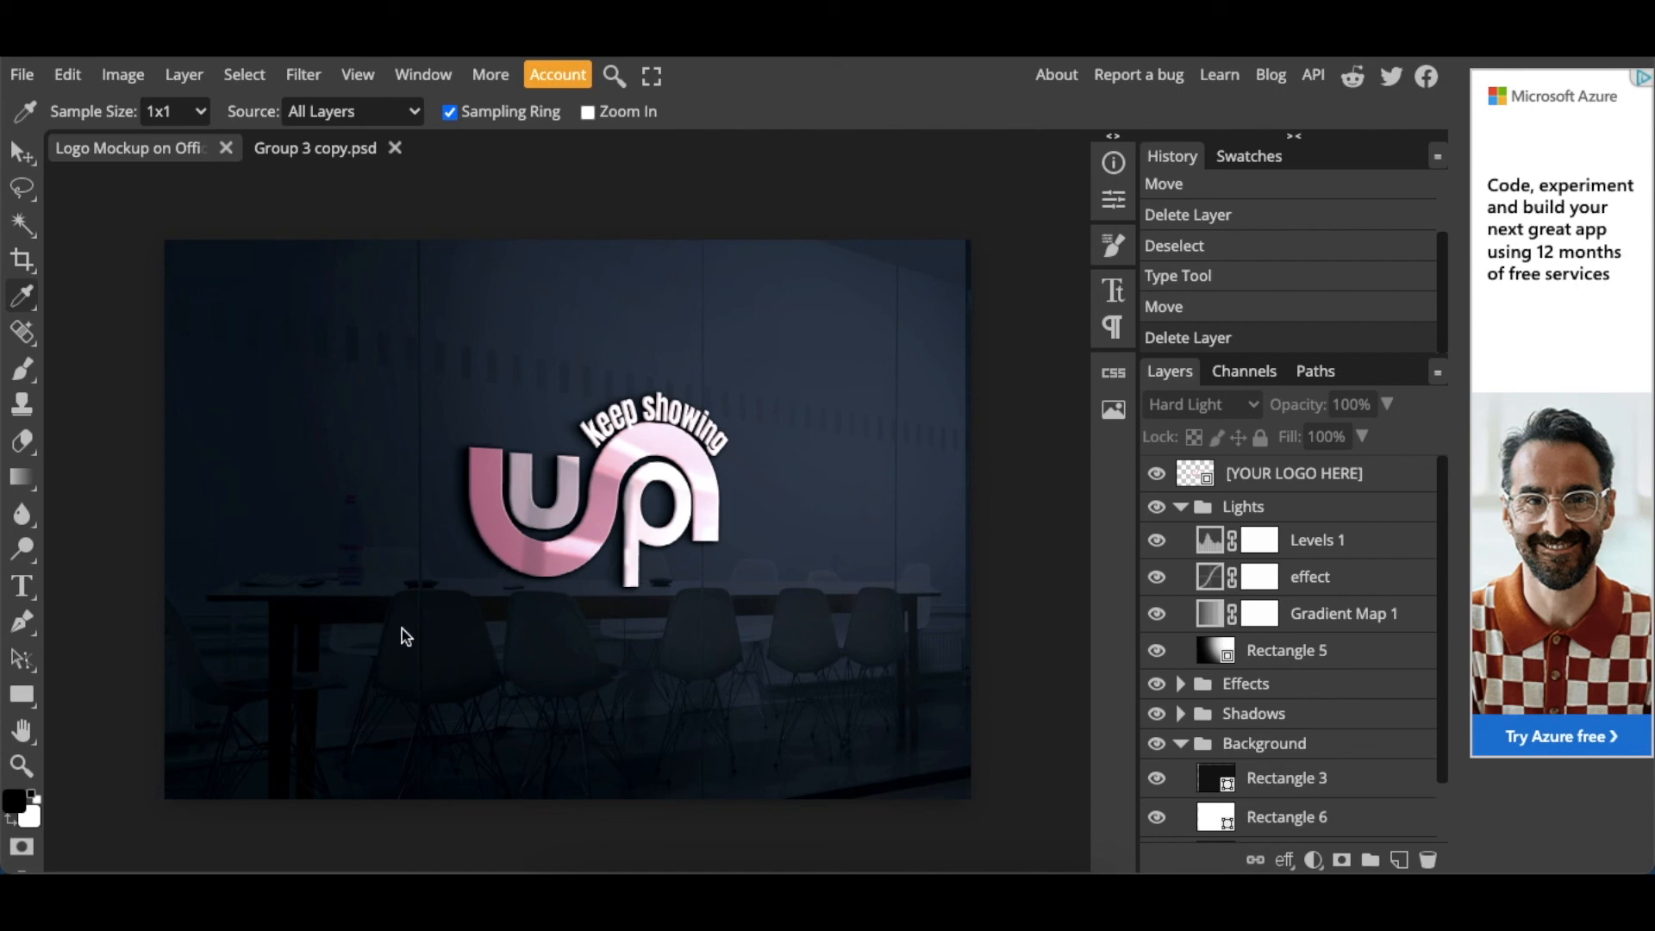
- In the Photopea logo mockup, add the text LWZ in a wide text box below the logo and enlarge it
{"action": "left_click", "coordinate": [23, 589]}
{"action": "left_click_drag", "start_coordinate": [338, 612], "coordinate": [827, 734]}
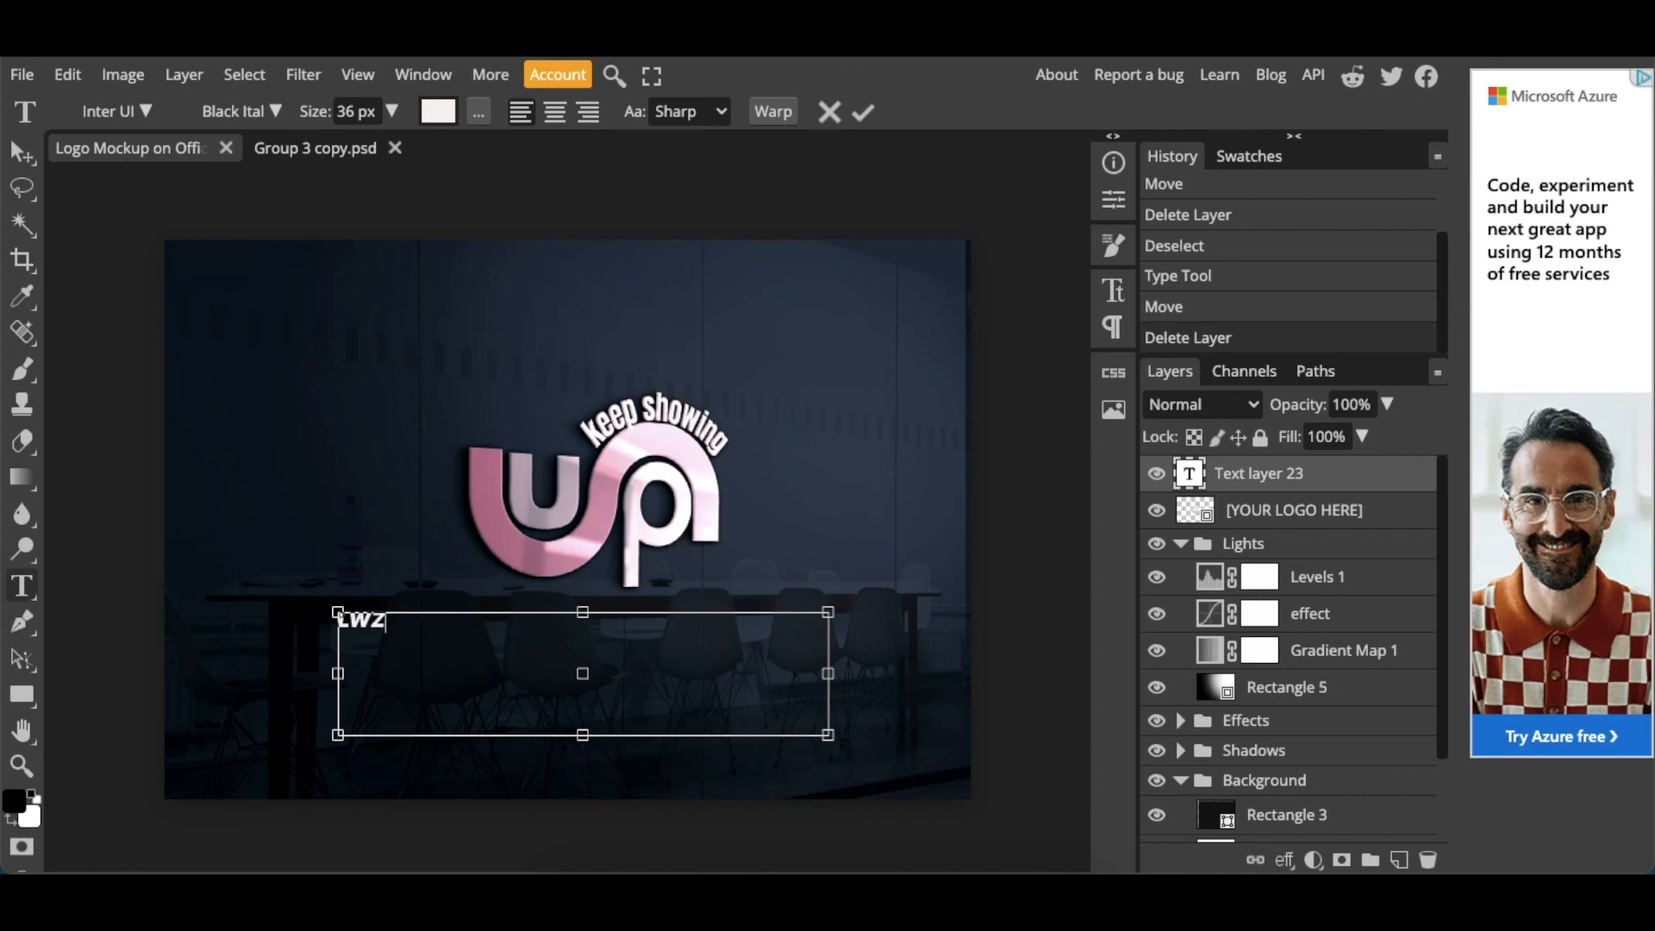
{"action": "left_click_drag", "start_coordinate": [317, 625], "coordinate": [311, 616]}
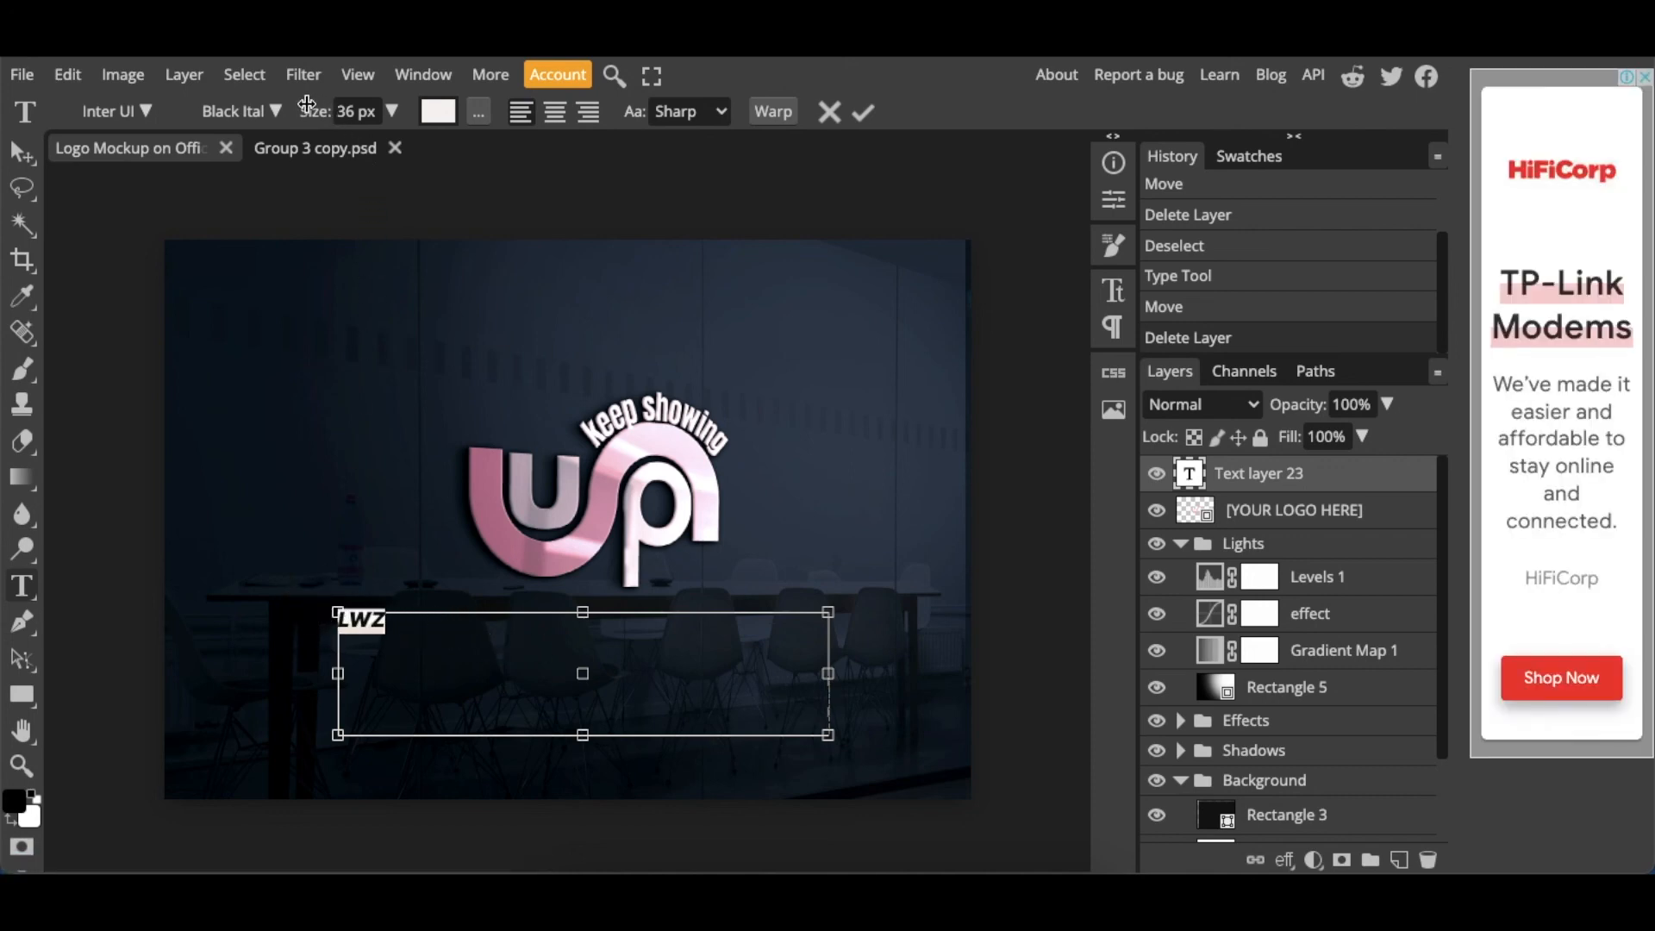
{"action": "left_click", "coordinate": [391, 110]}
{"action": "left_click_drag", "start_coordinate": [362, 155], "coordinate": [448, 148]}
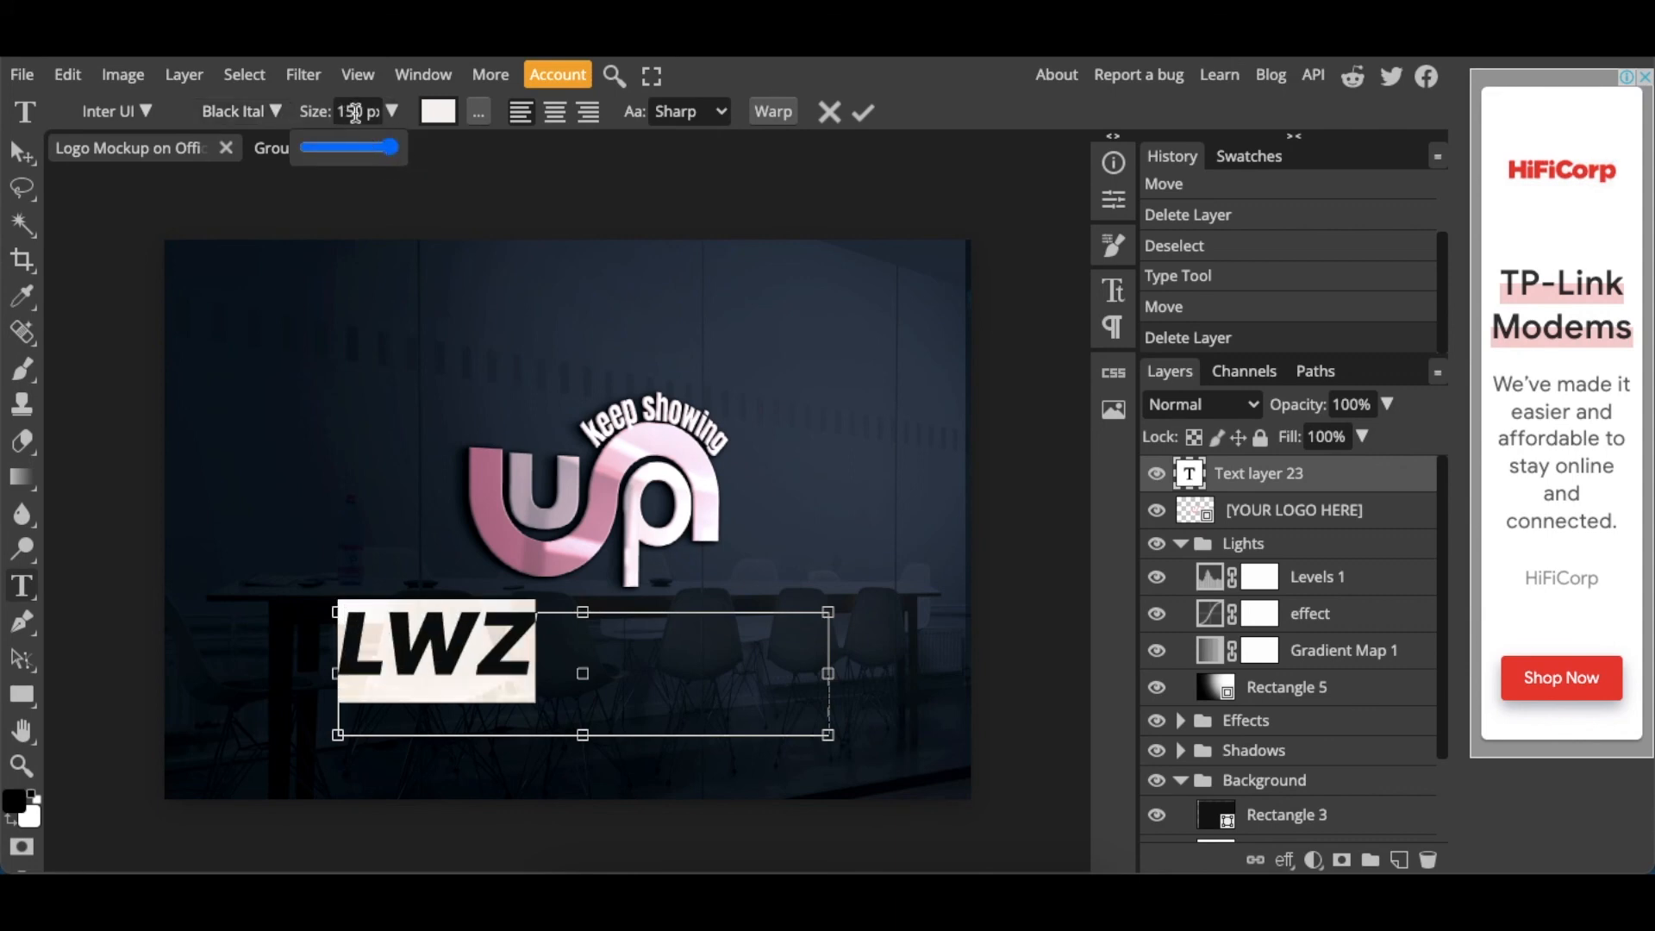
- Try LWZ text sizes of 300 px and 200 px, and move the text centrally beneath the logo
{"action": "left_click", "coordinate": [354, 113]}
{"action": "type", "text": "30"}
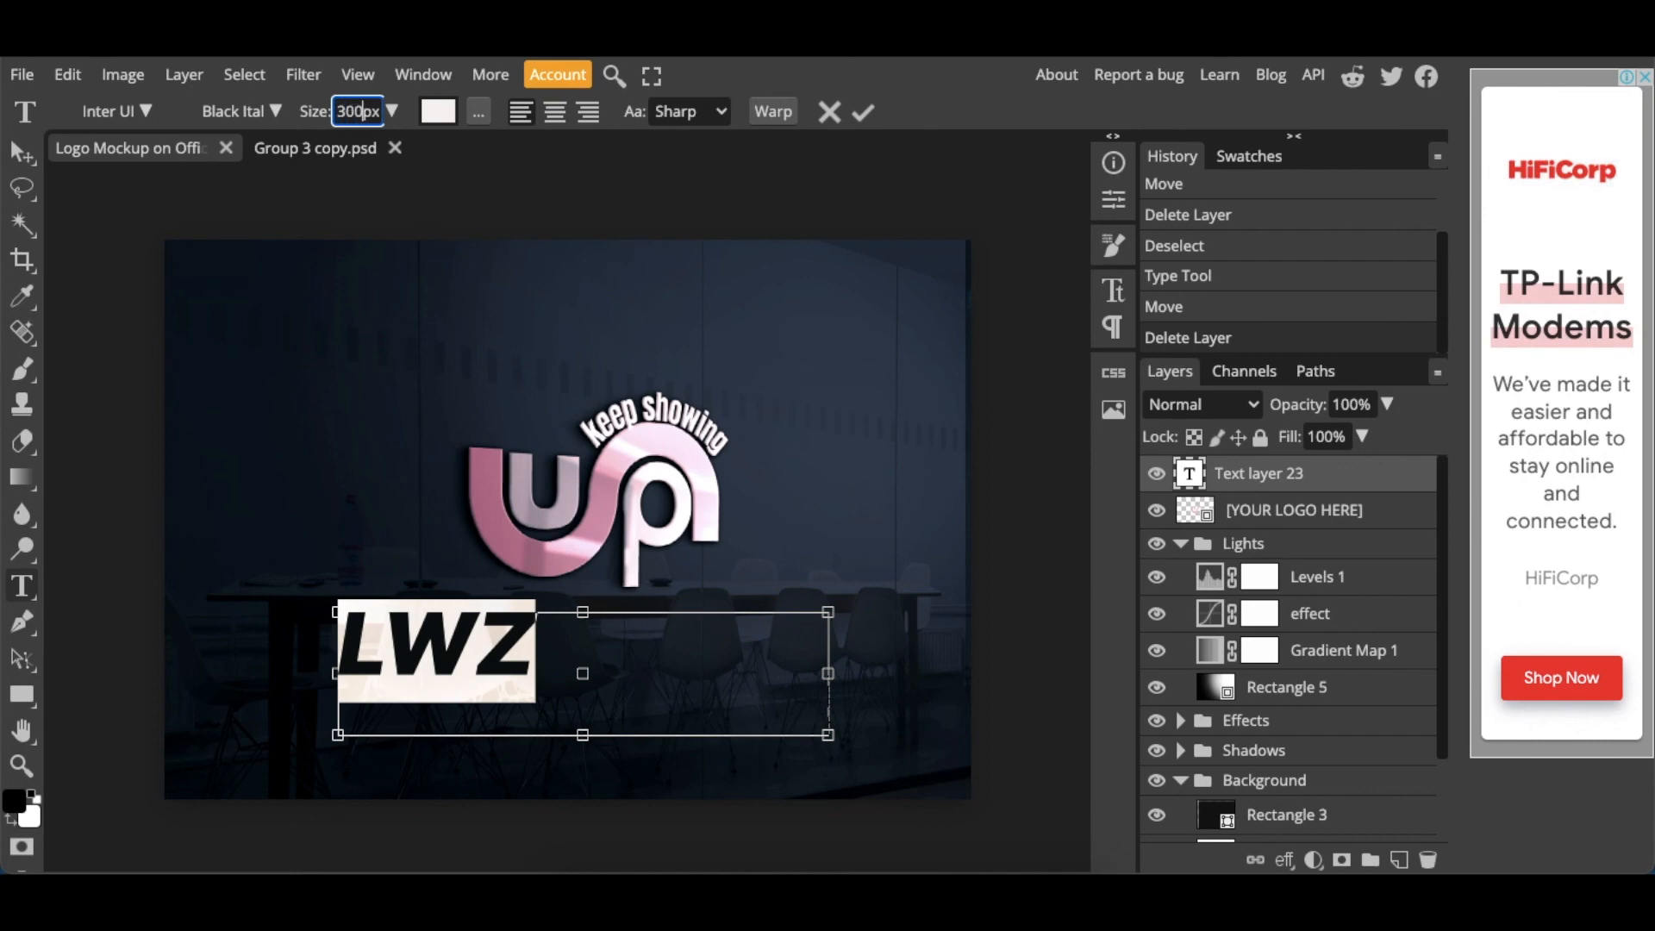
{"action": "key", "text": "Return"}
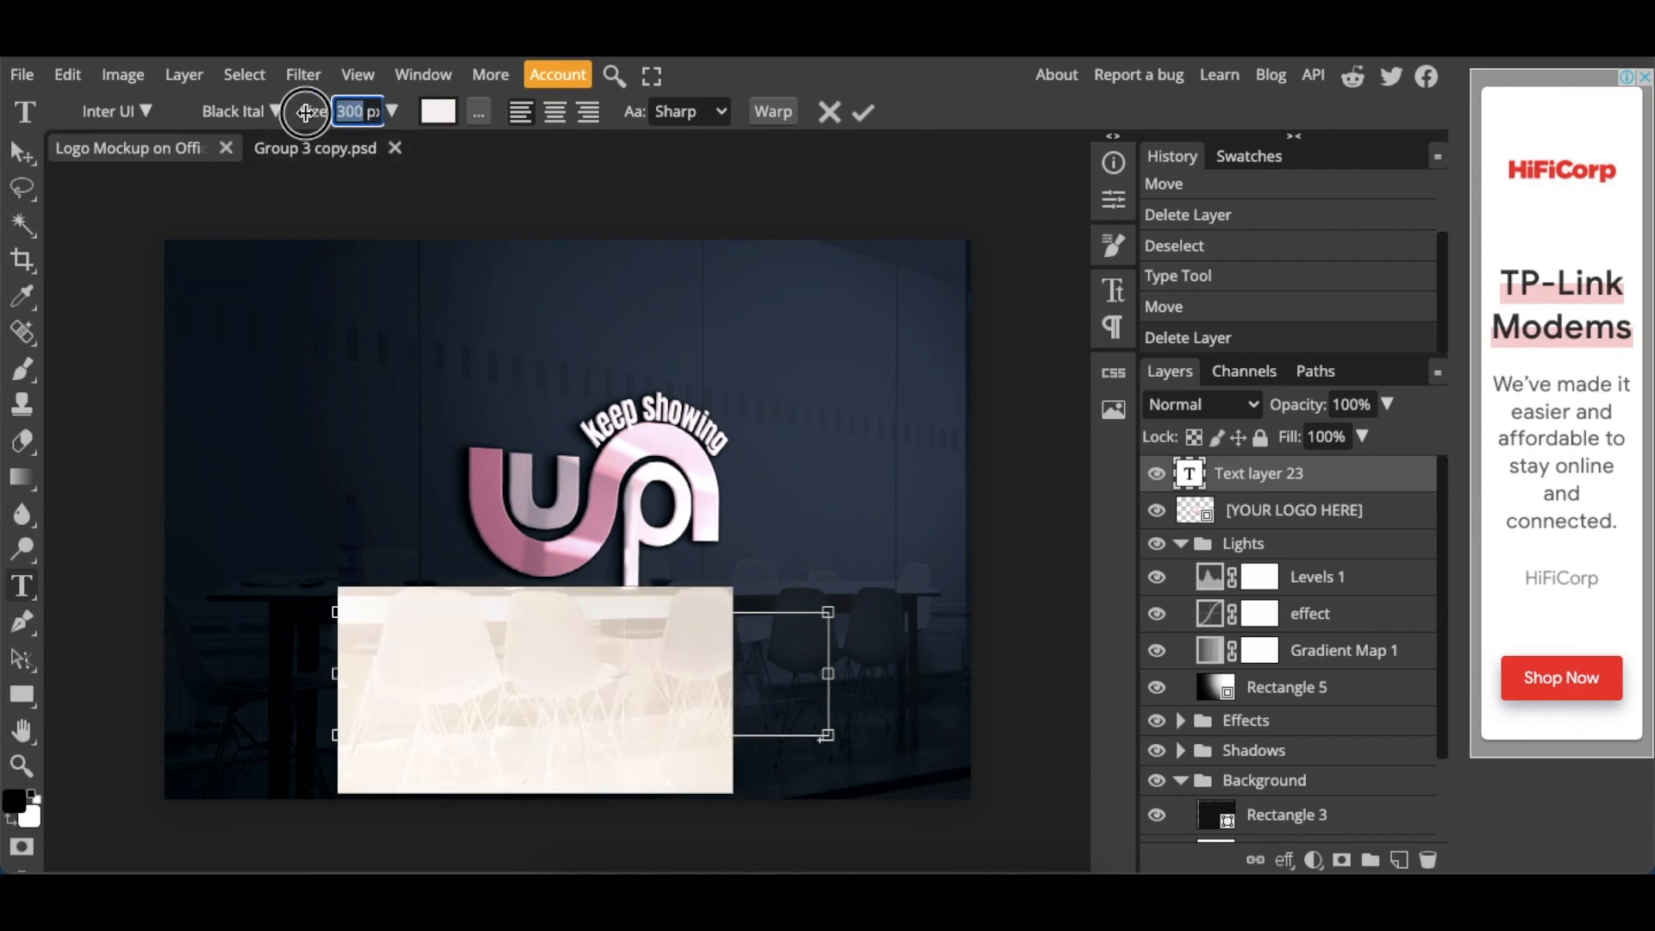
{"action": "type", "text": "200"}
{"action": "key", "text": "Return"}
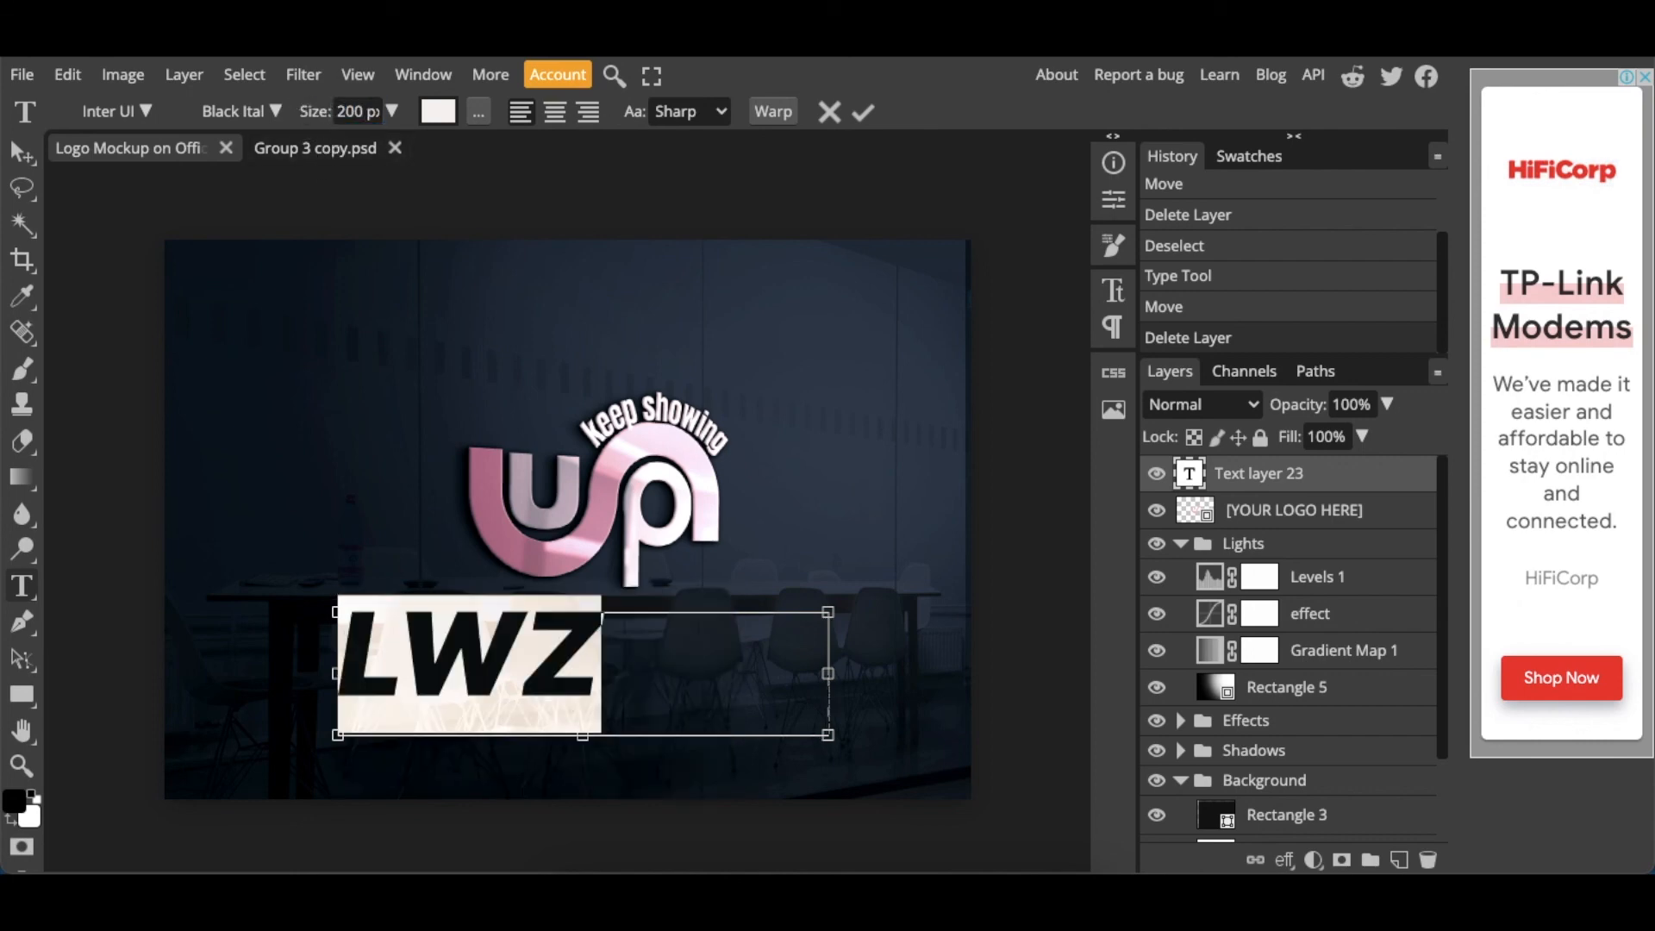
{"action": "left_click", "coordinate": [23, 153]}
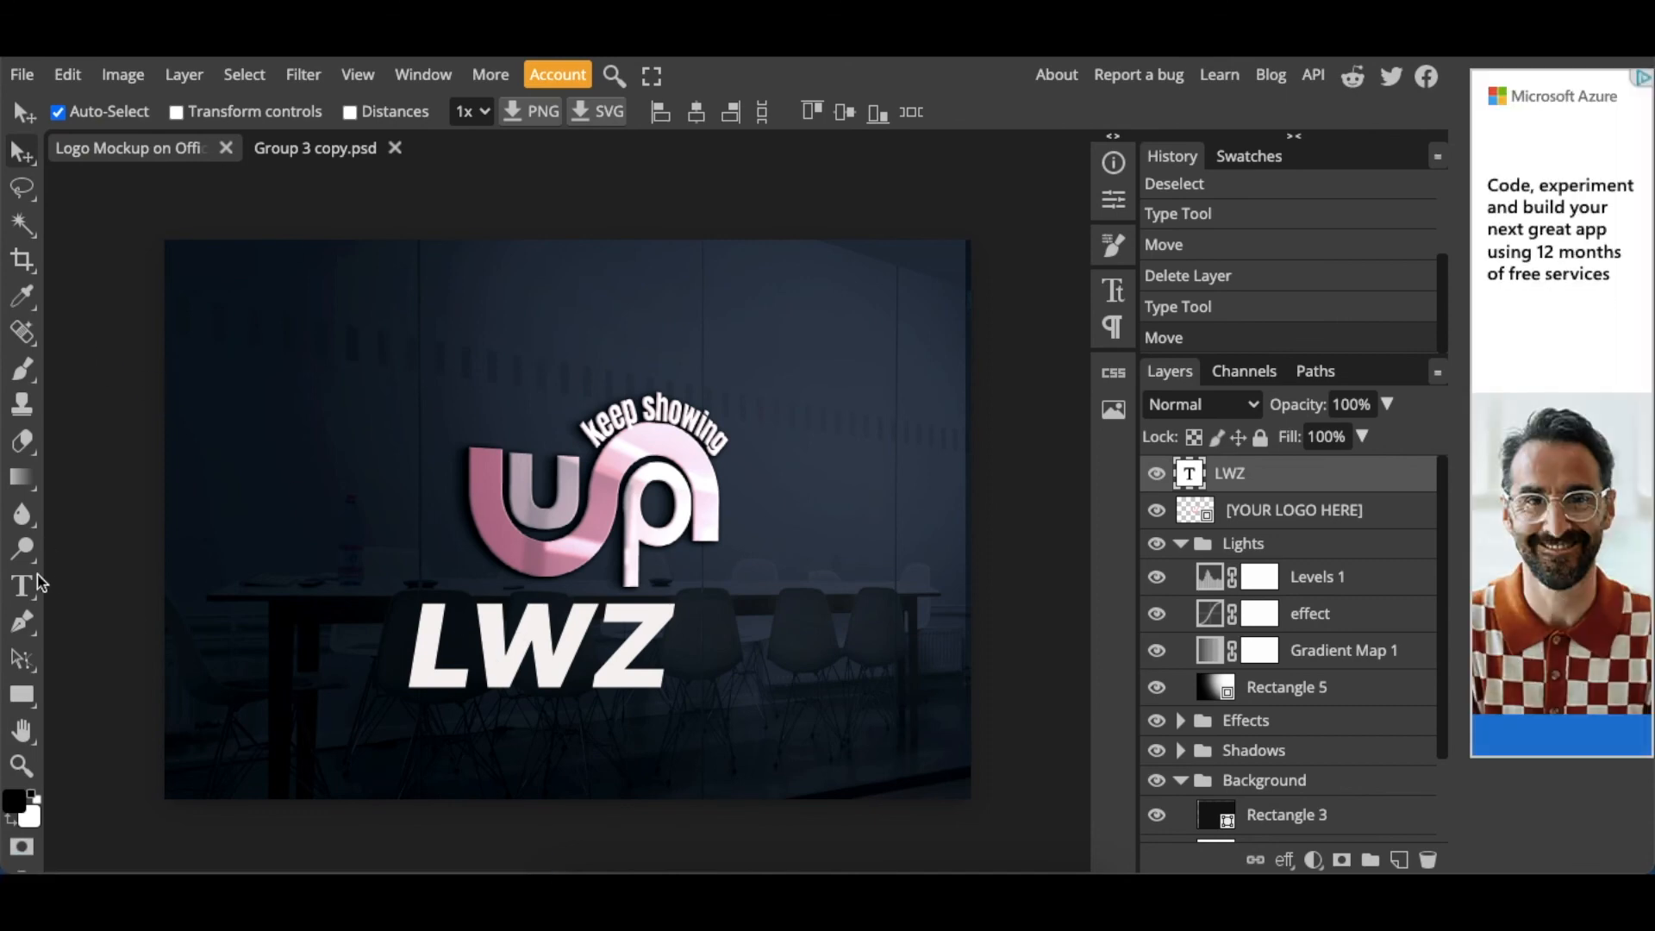
- Shrink the LWZ text to a small mark and move it just beneath the logo, beside the foot of the letter p
{"action": "left_click", "coordinate": [22, 586]}
{"action": "double_click", "coordinate": [543, 646]}
{"action": "left_click", "coordinate": [395, 112]}
{"action": "left_click_drag", "start_coordinate": [381, 146], "coordinate": [368, 146]}
{"action": "left_click", "coordinate": [22, 154]}
{"action": "left_click_drag", "start_coordinate": [487, 620], "coordinate": [700, 572]}
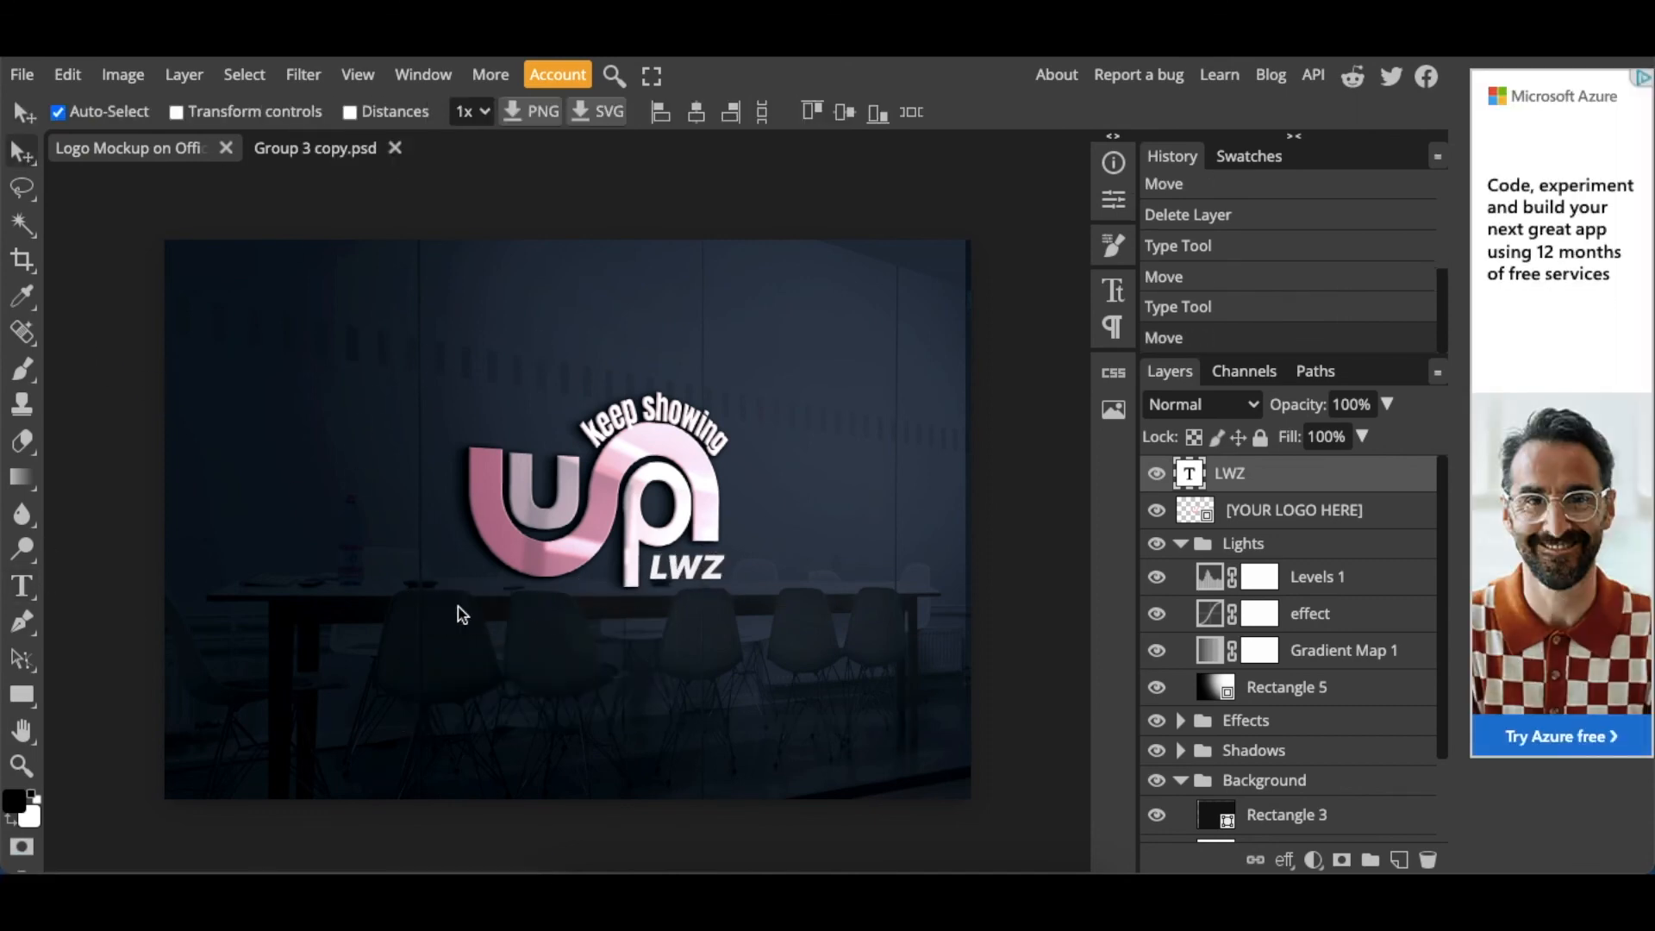
{"action": "left_click_drag", "start_coordinate": [694, 591], "coordinate": [583, 601]}
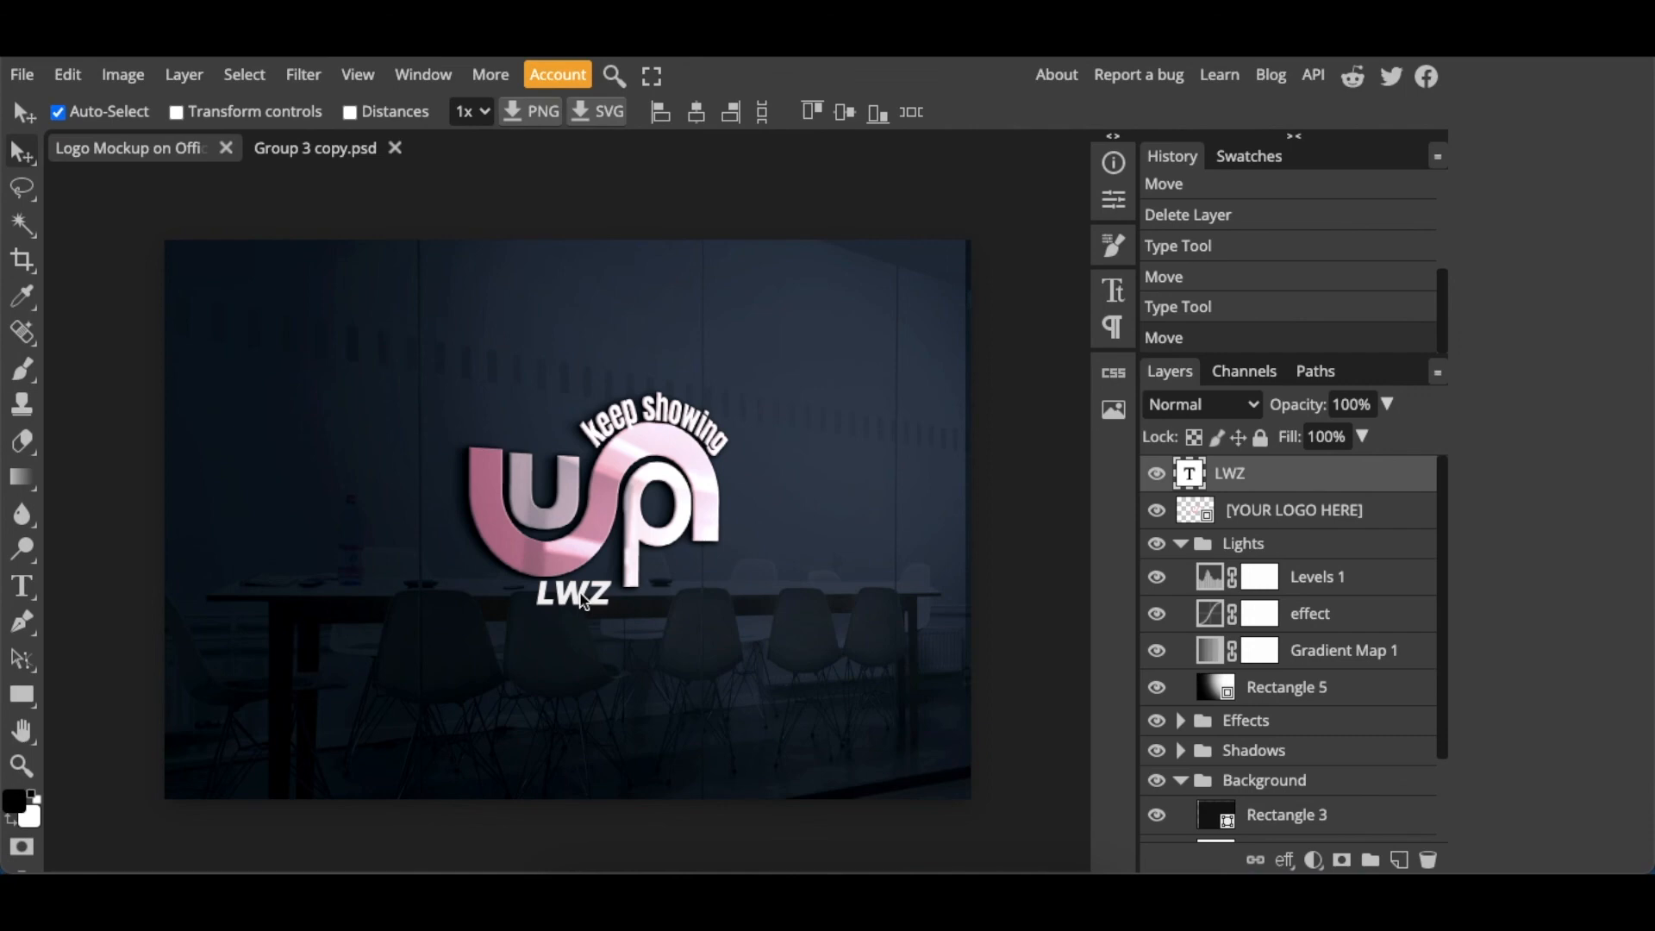